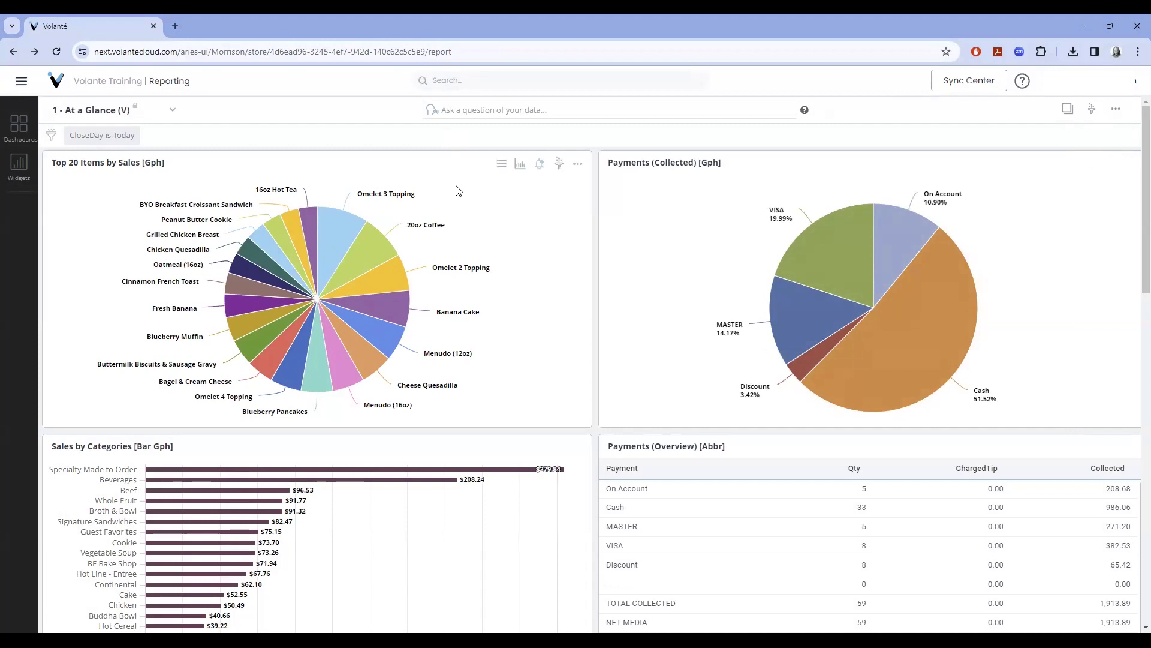
Open the export menu on the Top 20 Items by Sales chart widget.
click(501, 170)
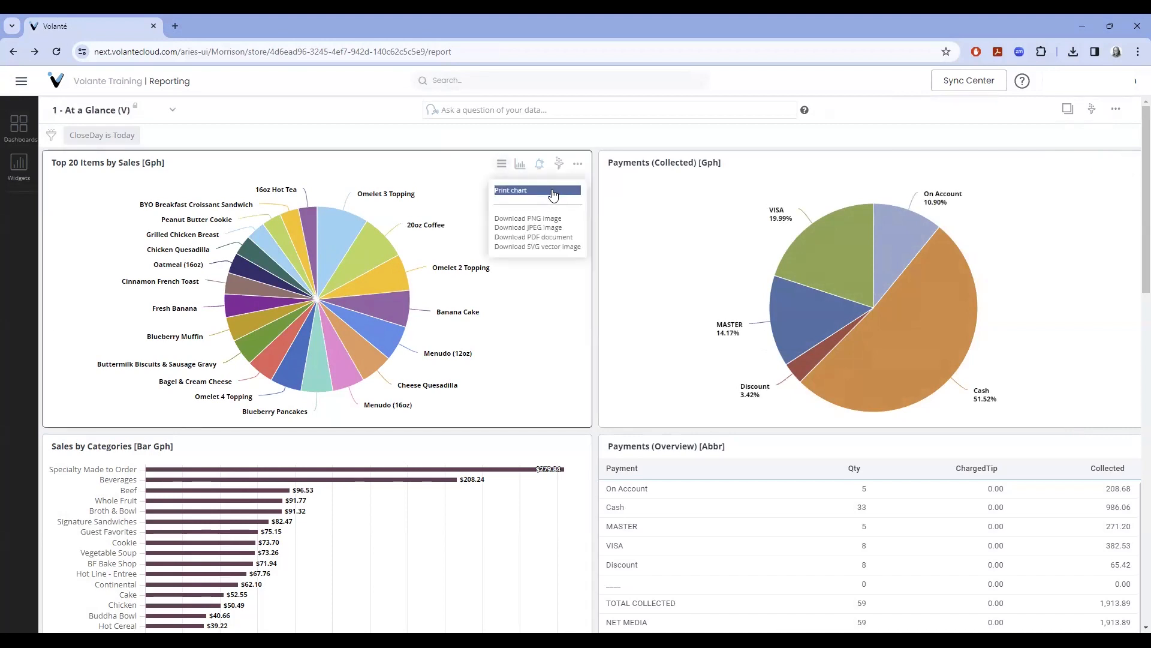
Download the Top 20 chart as a PNG, view chart (1).png in Photos, then close it.
click(567, 220)
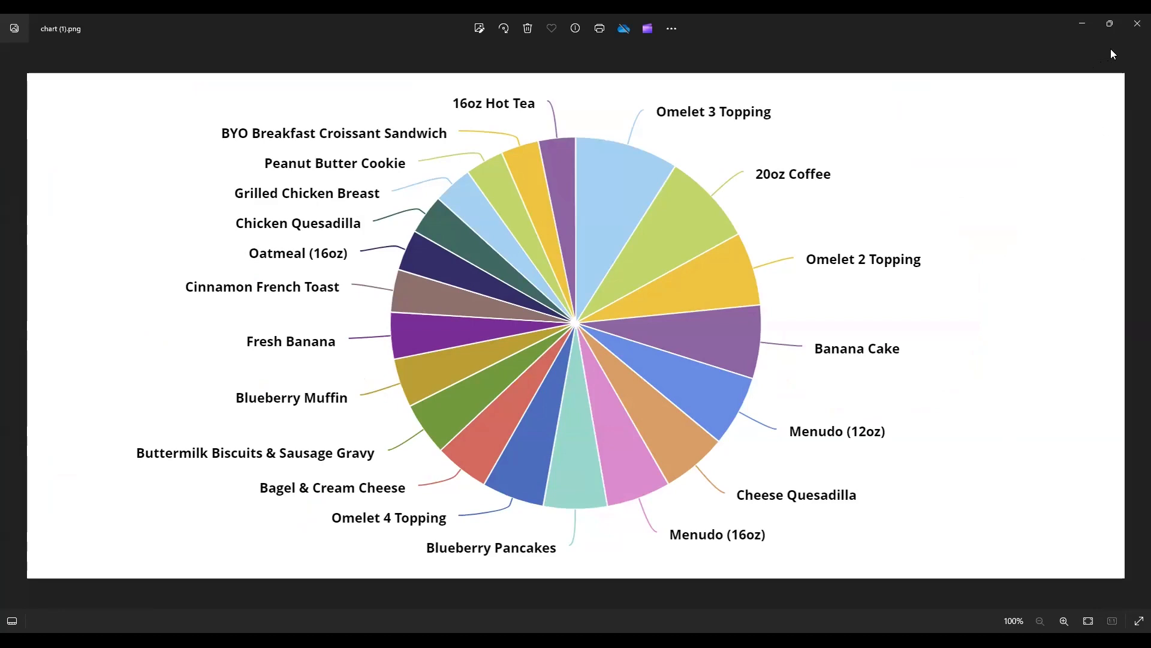
click(1136, 28)
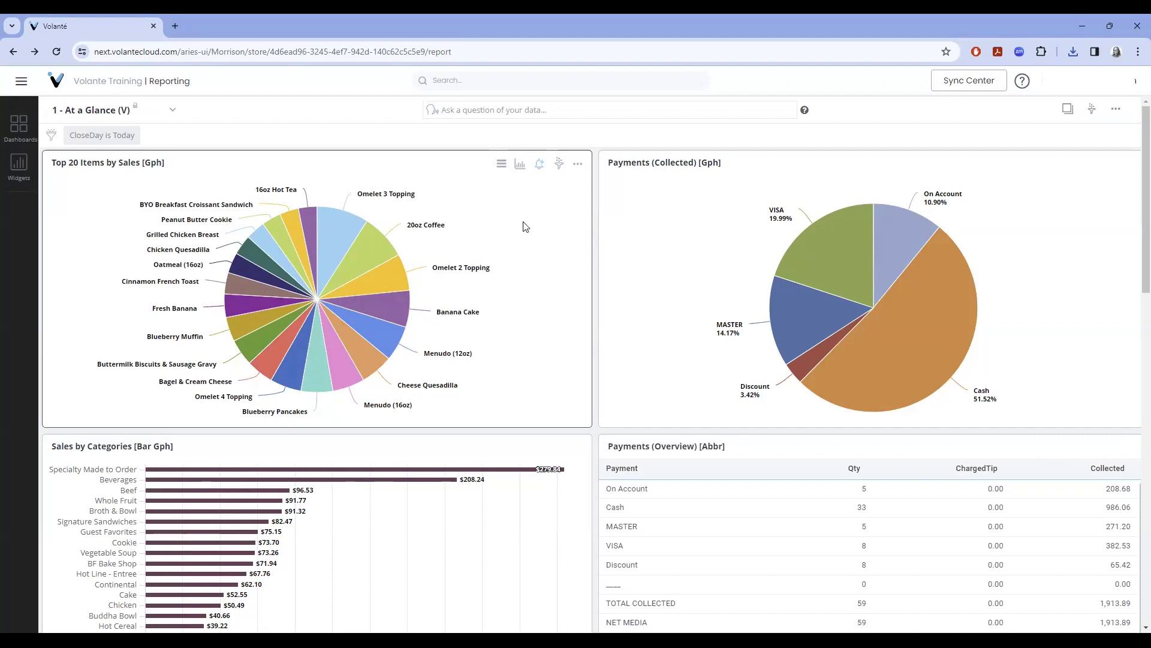
Export the Top 20 Items by Sales chart as a PDF and check Chrome's recent downloads.
click(500, 169)
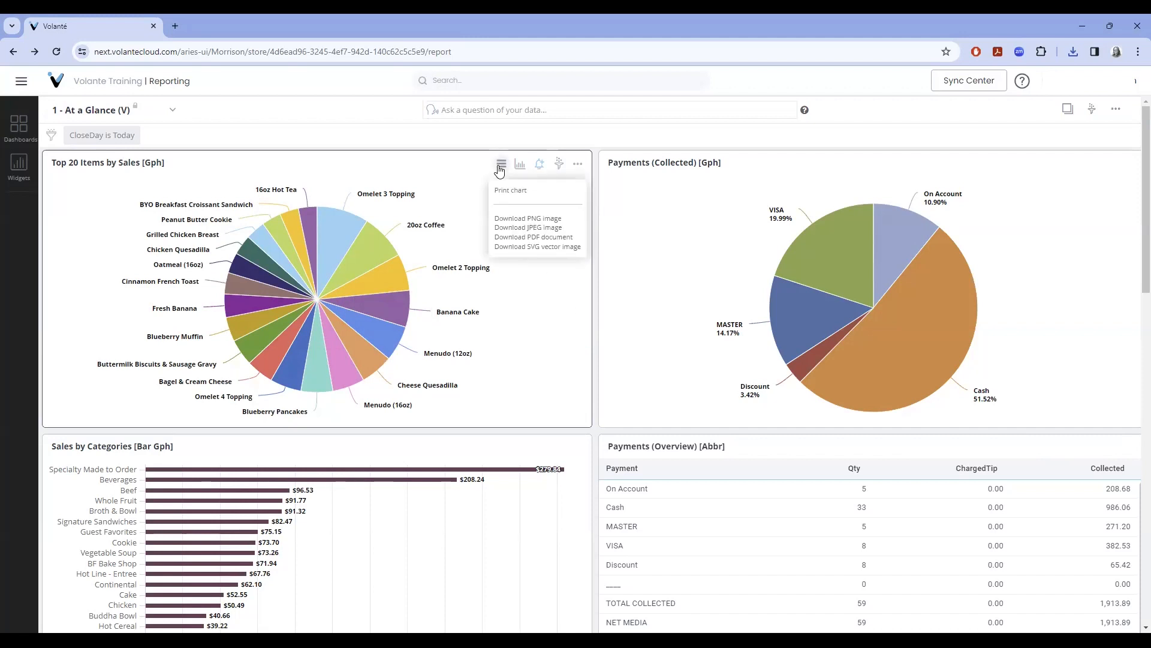
click(569, 237)
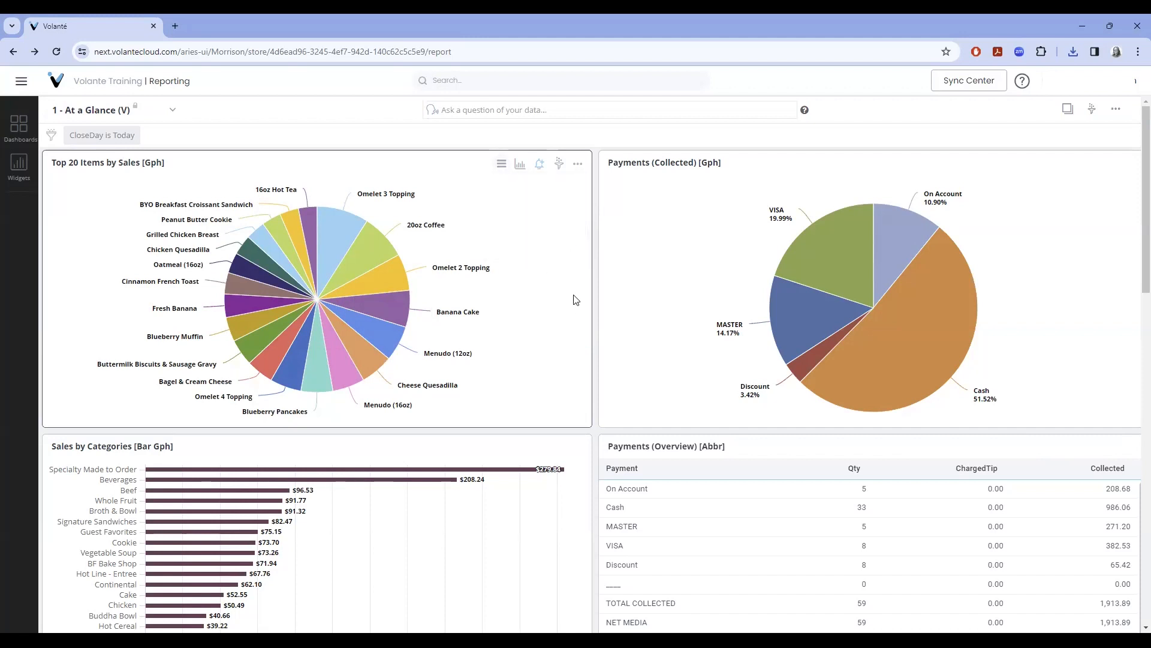
click(1072, 53)
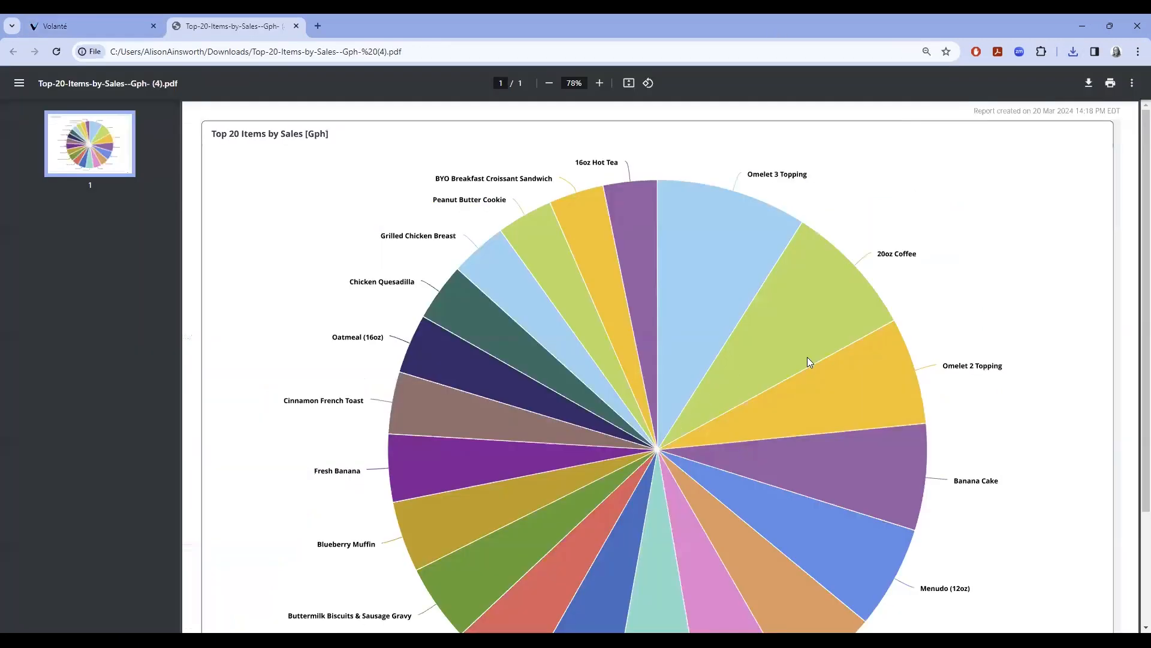
Scroll through Top-20-Items-by-Sales--Gph- (4).pdf, then close its tab.
scroll(805, 365, down, 2)
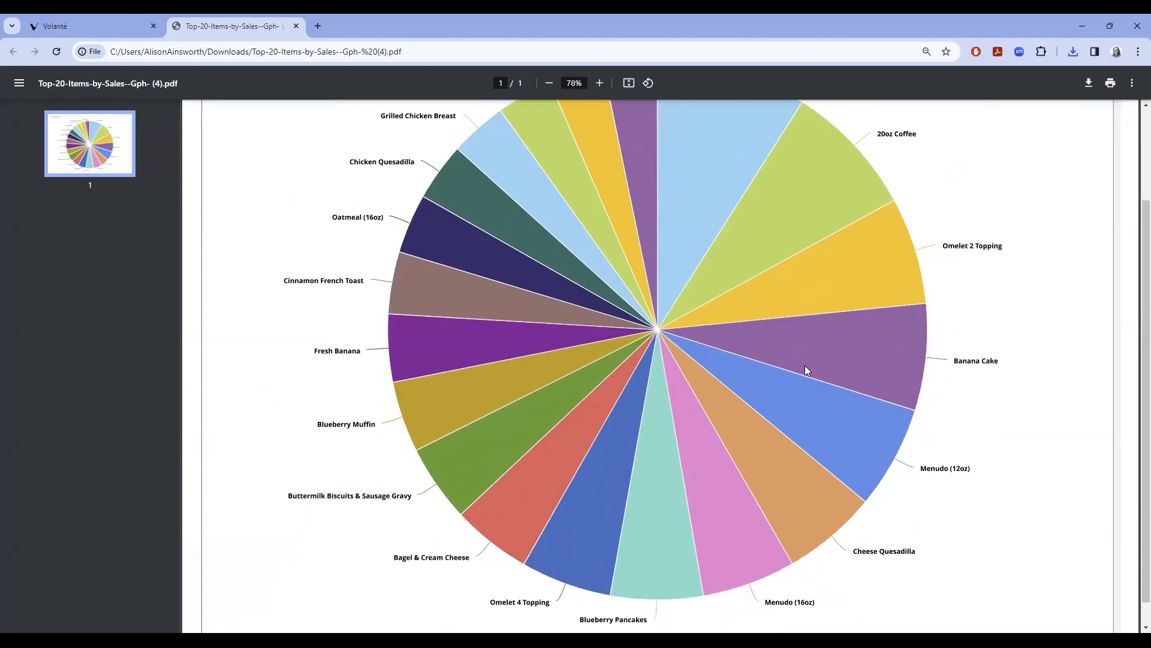
scroll(806, 370, up, 2)
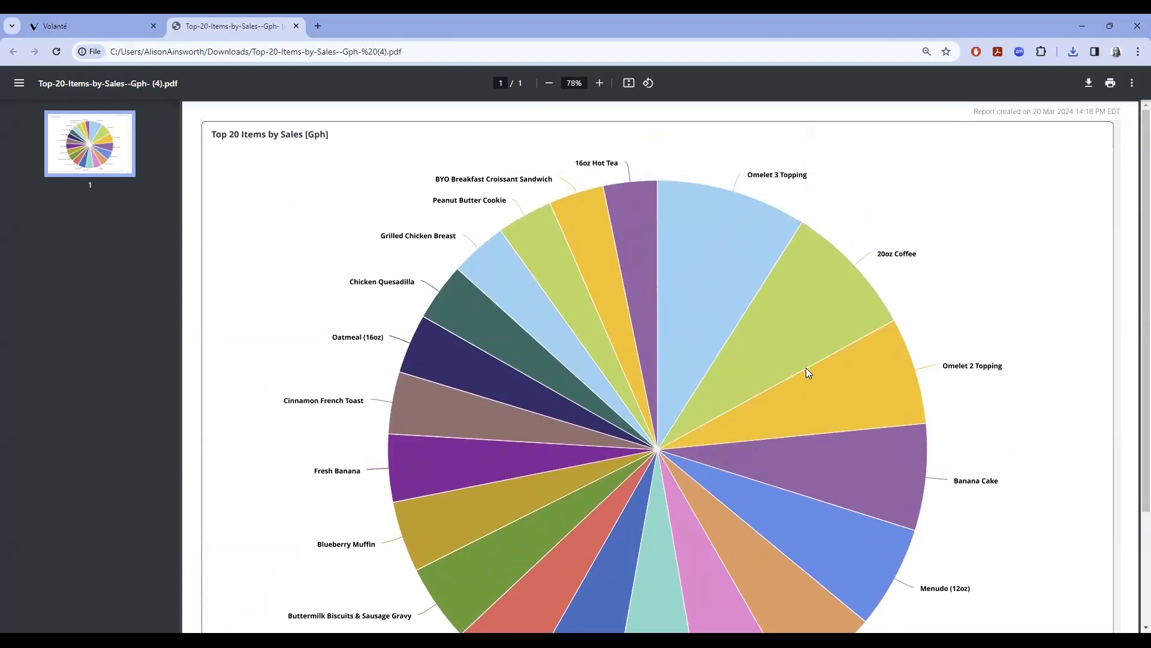
click(296, 26)
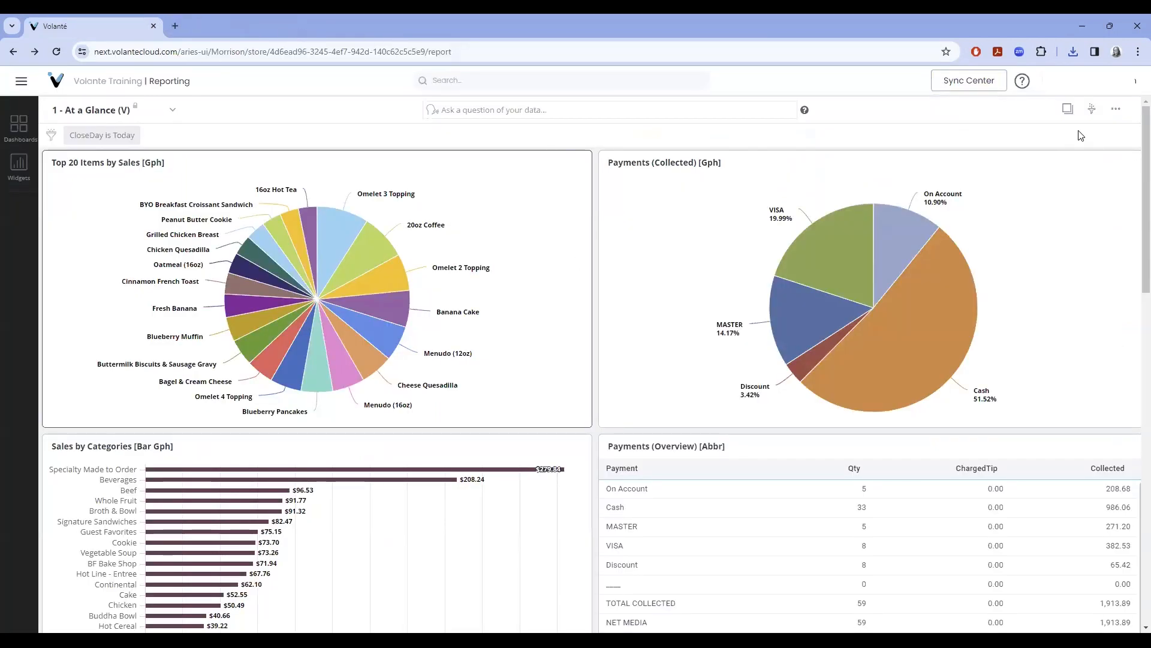
Export the whole At a Glance dashboard in landscape as 1---At-a-Glance--V-.pdf and open it.
click(1116, 109)
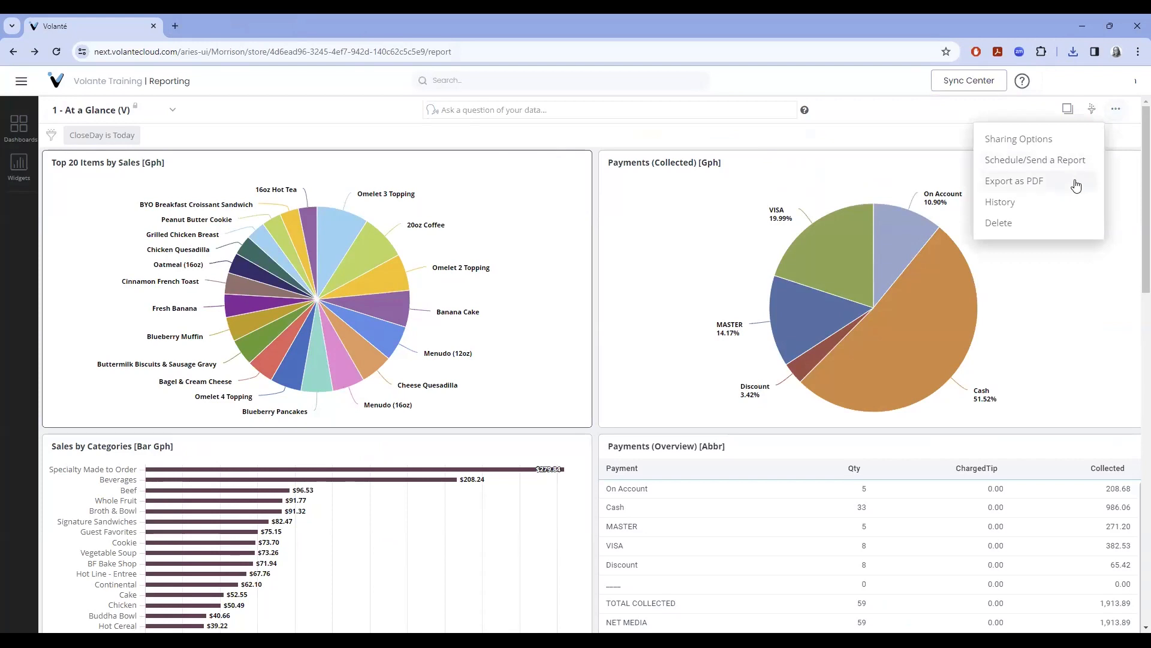
click(1076, 183)
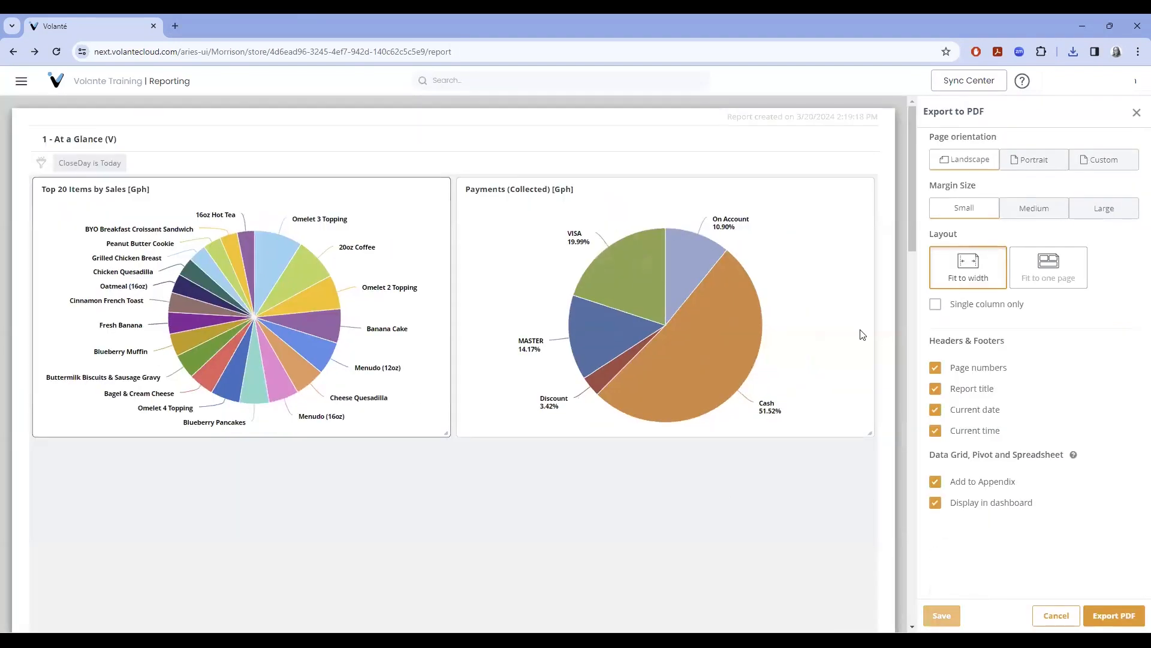
drag(910, 200, 908, 556)
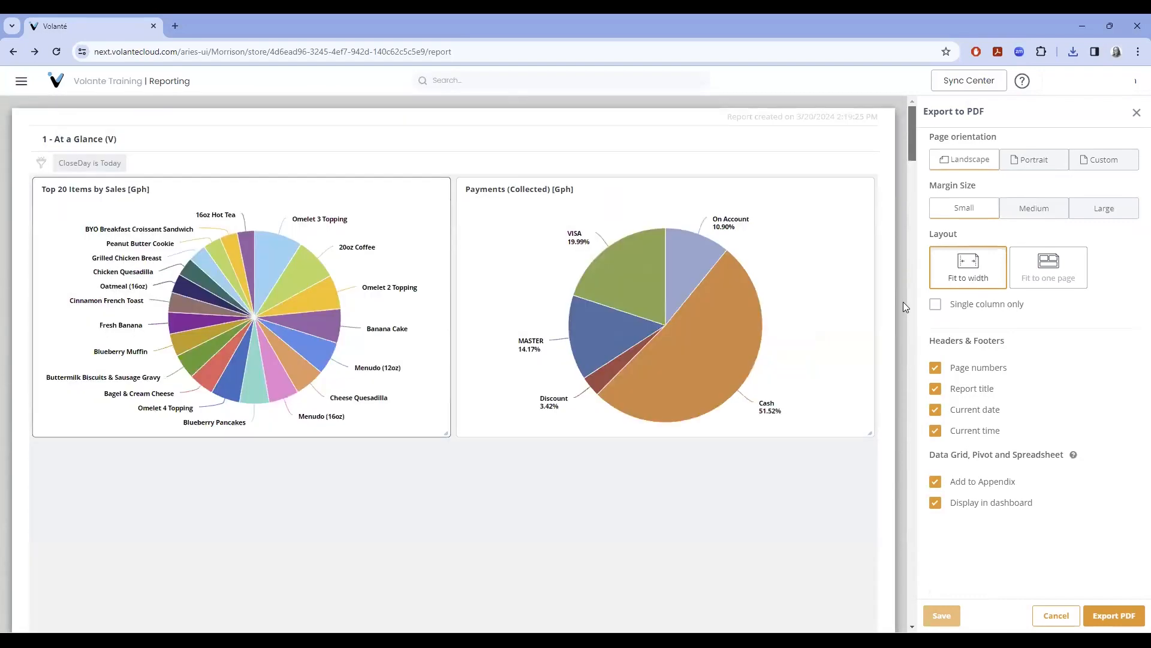
click(1030, 166)
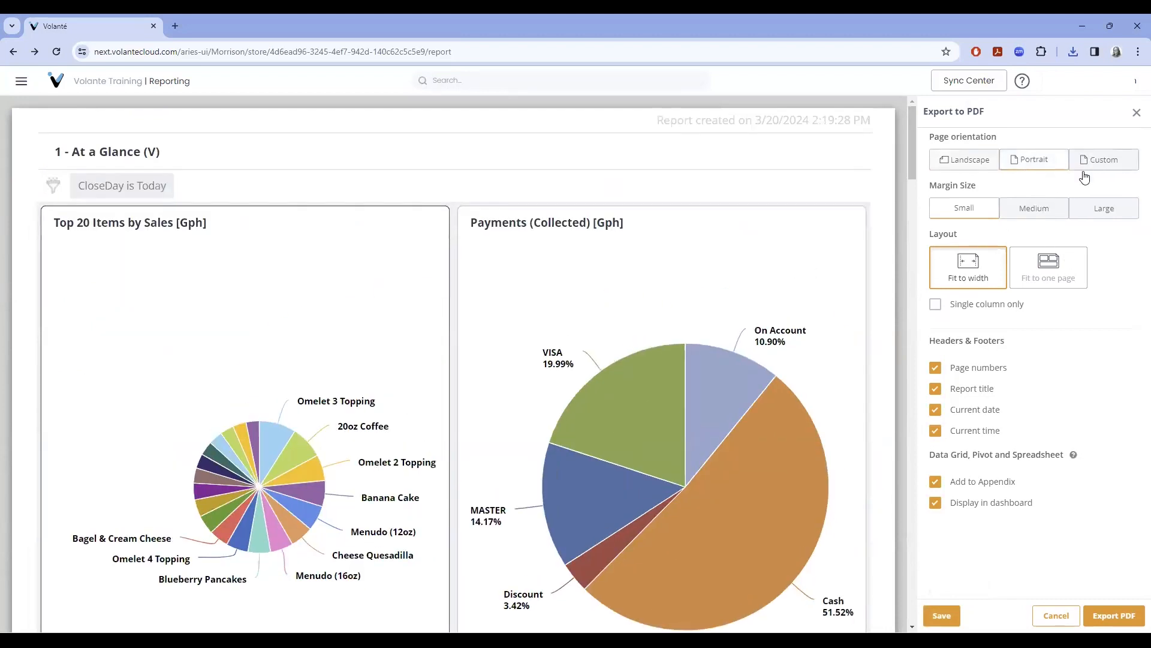
click(967, 162)
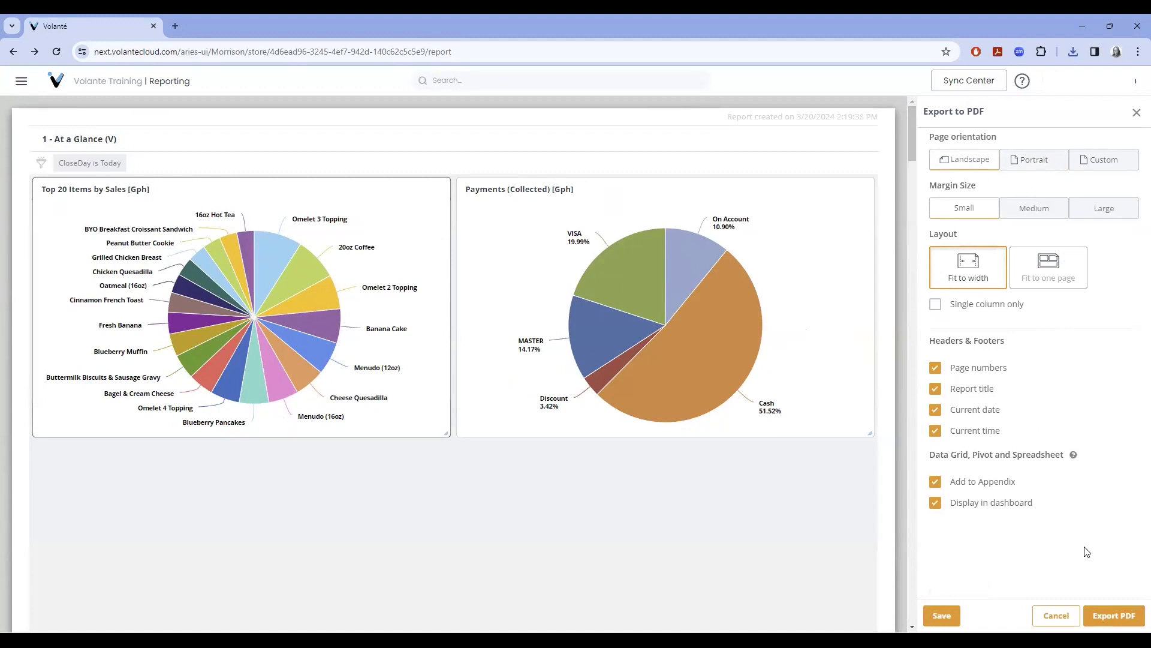
click(1114, 616)
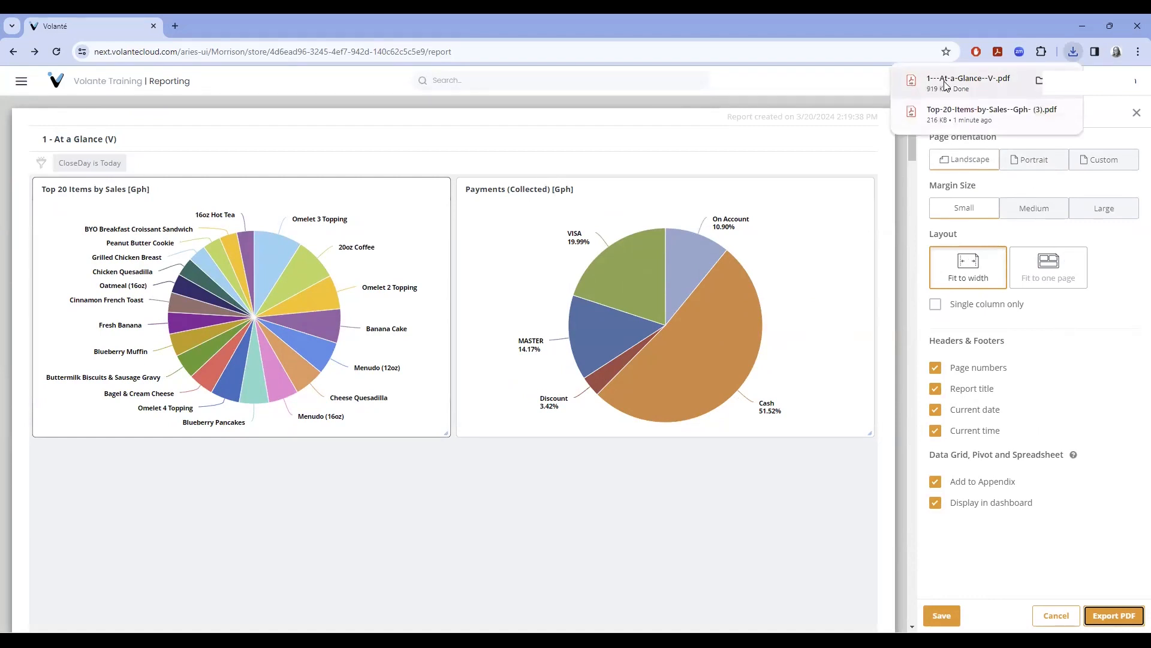
click(945, 84)
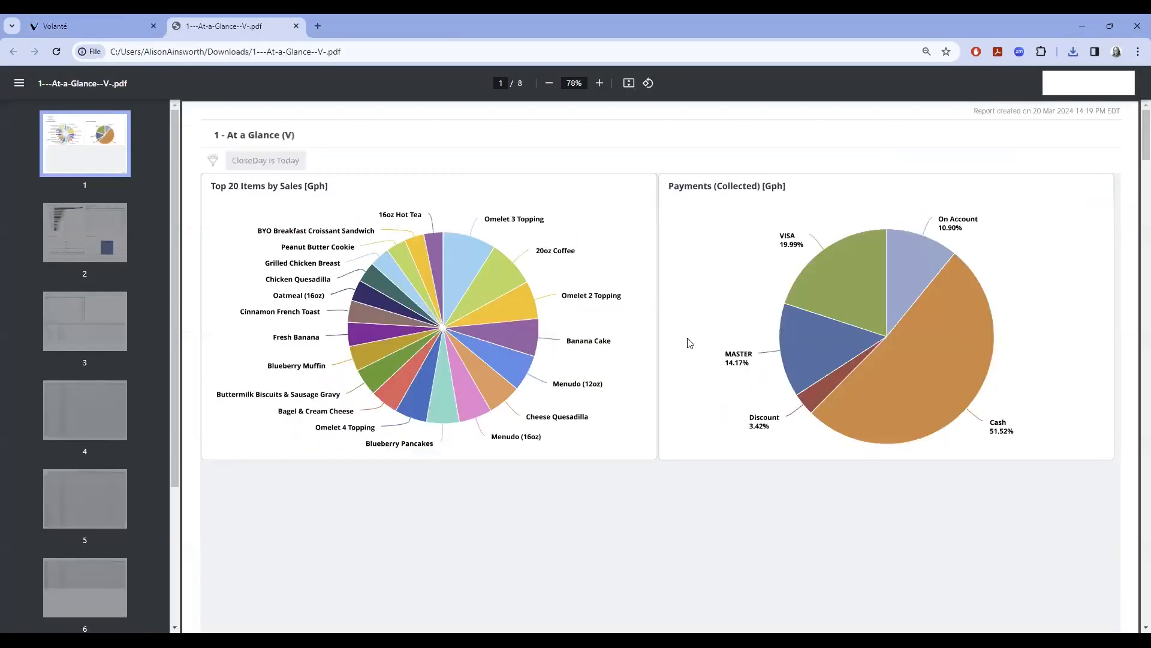
Page through pages 2 to 6 of the At a Glance PDF, then close it.
click(103, 243)
click(98, 312)
click(92, 408)
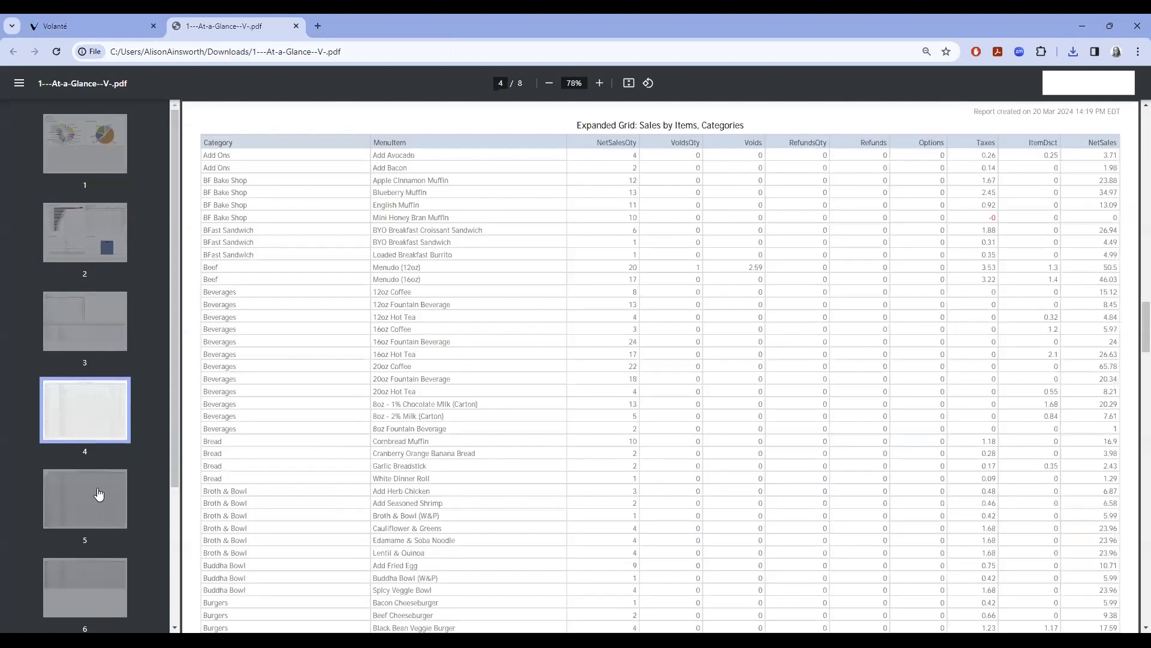
click(90, 509)
click(93, 584)
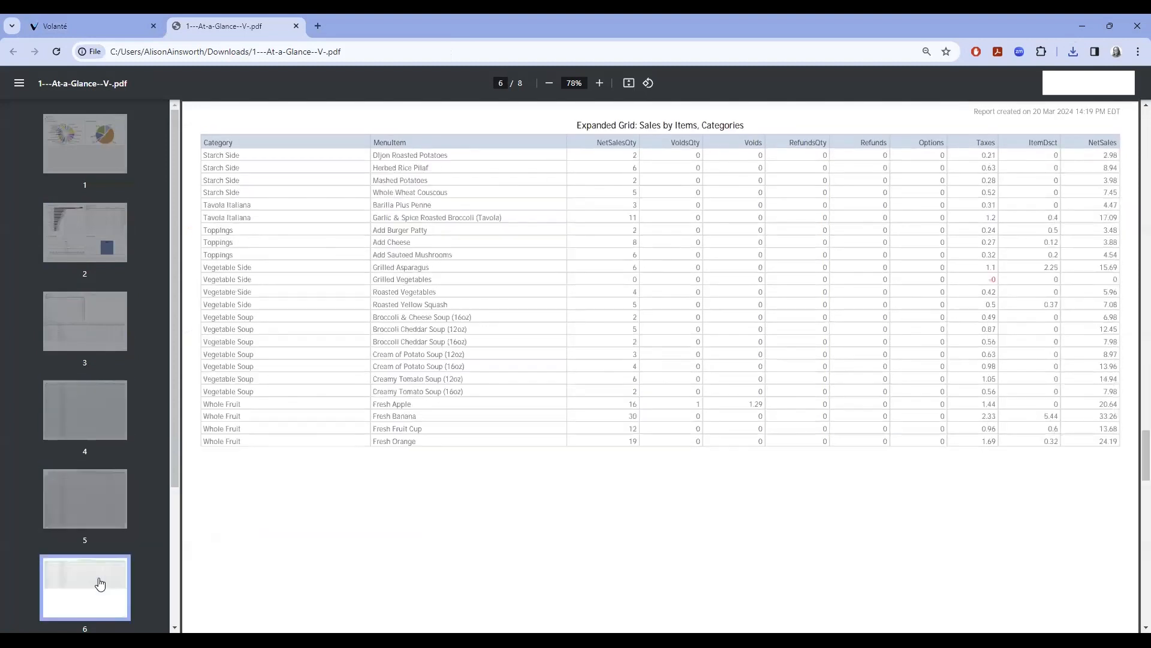
click(295, 26)
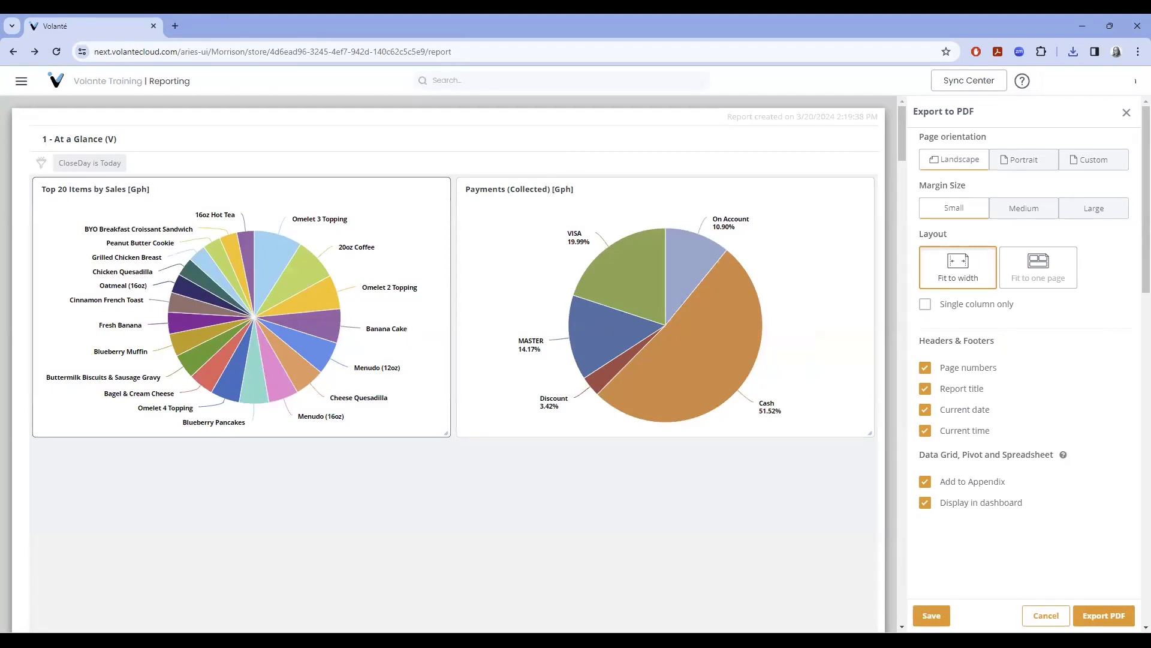
Cancel the Export to PDF panel and confirm discarding the unsaved settings.
click(1046, 616)
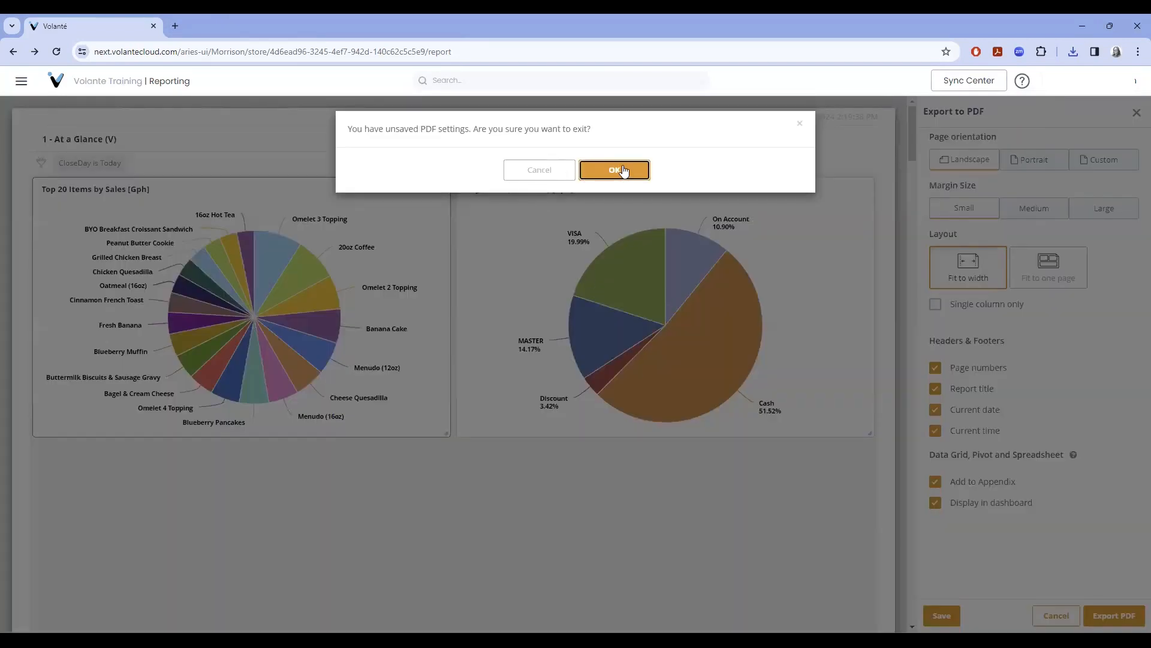
click(624, 172)
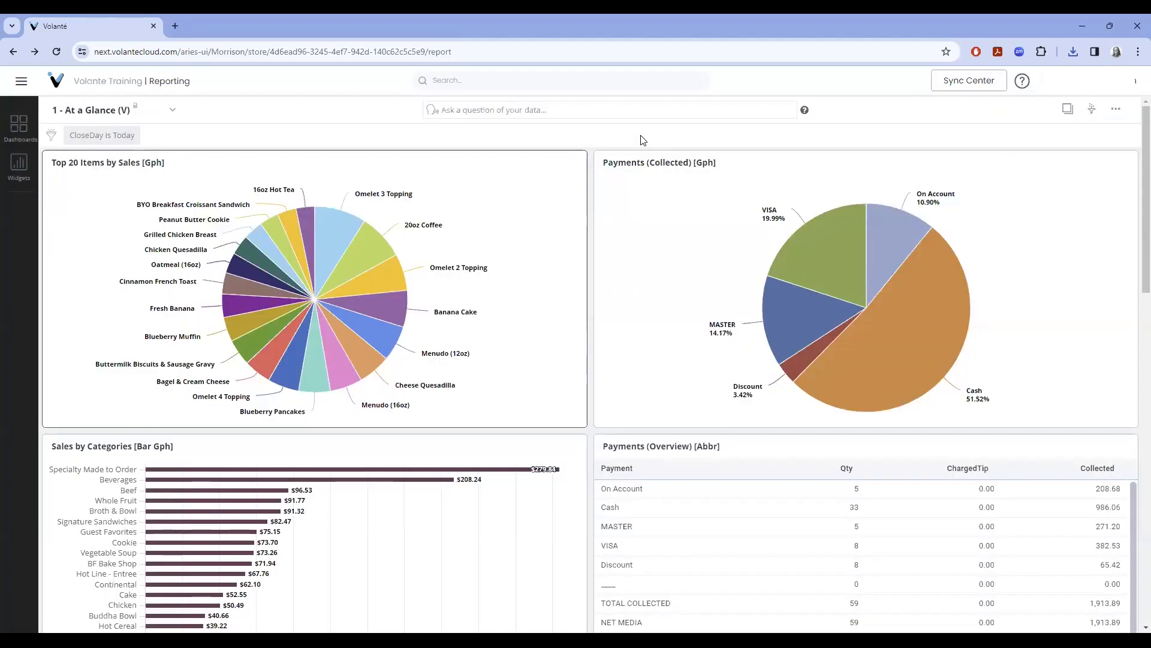
mouse_move(565, 186)
Analyze the Top 20 Items chart, check its Visualization tab, then return to Data Transformation.
click(514, 164)
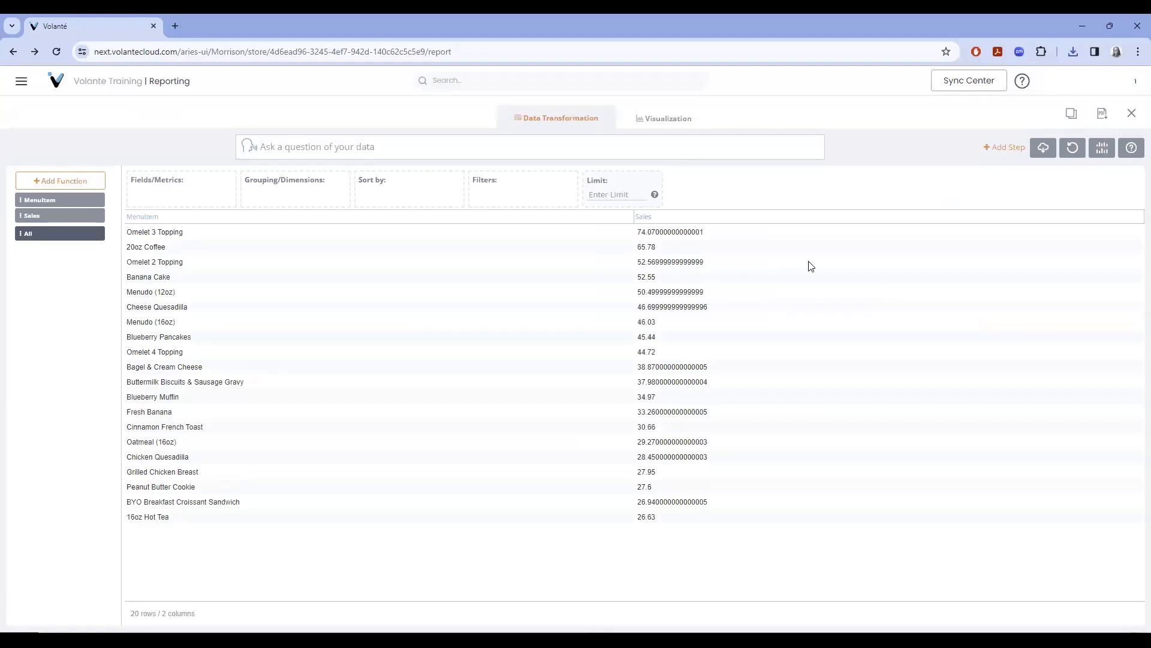
click(670, 123)
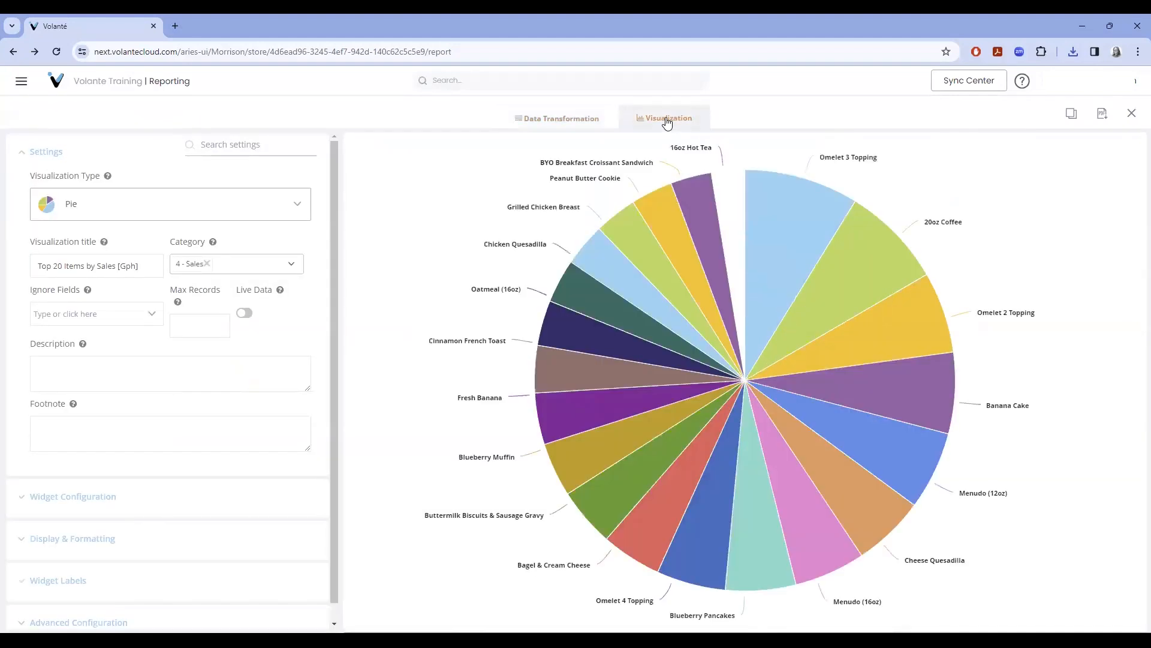
click(565, 122)
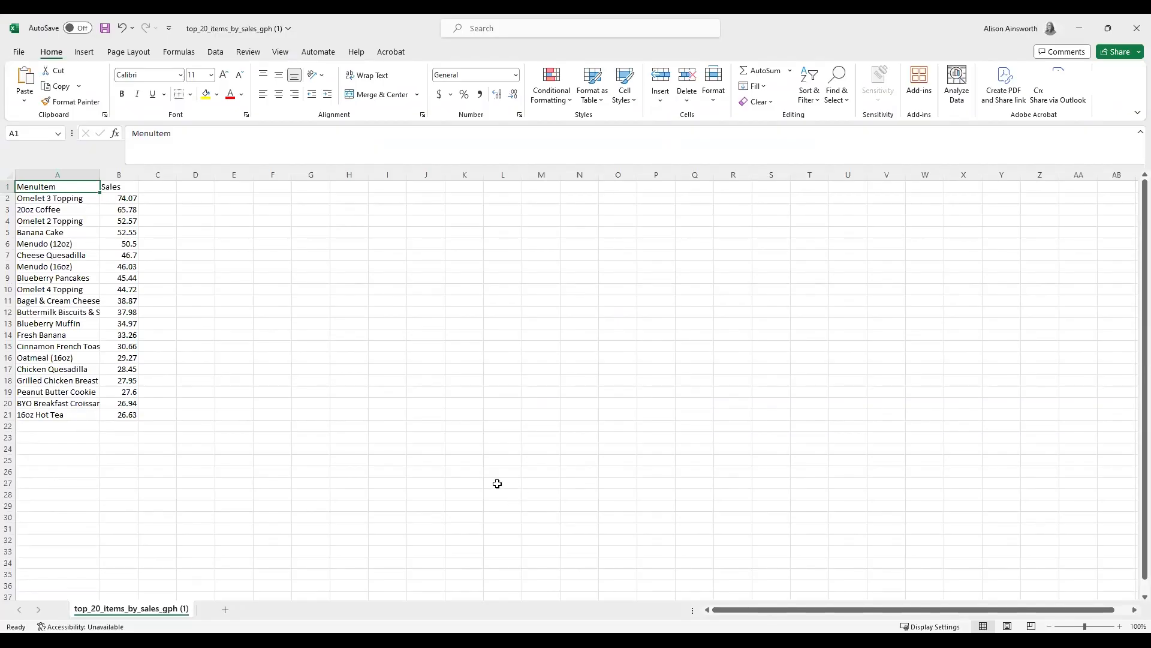
Leave the exported CSV in Excel and return to the browser's data table.
key(alt+Tab)
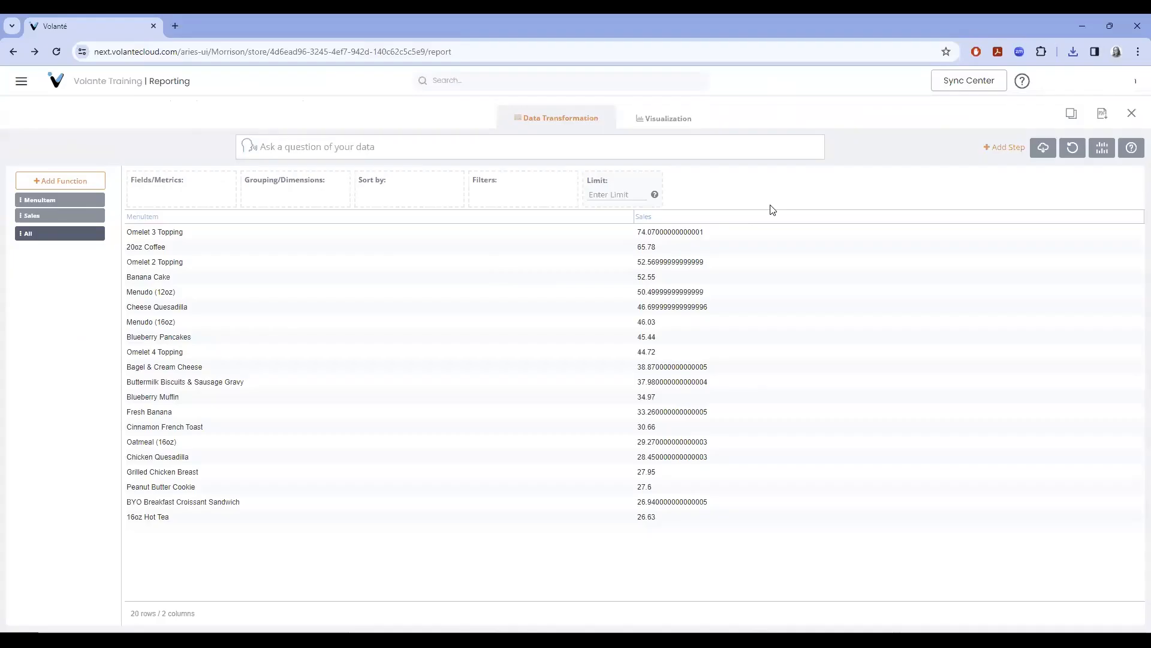
Change the Top 20 Items chart's Visualization Type to Column.
click(656, 118)
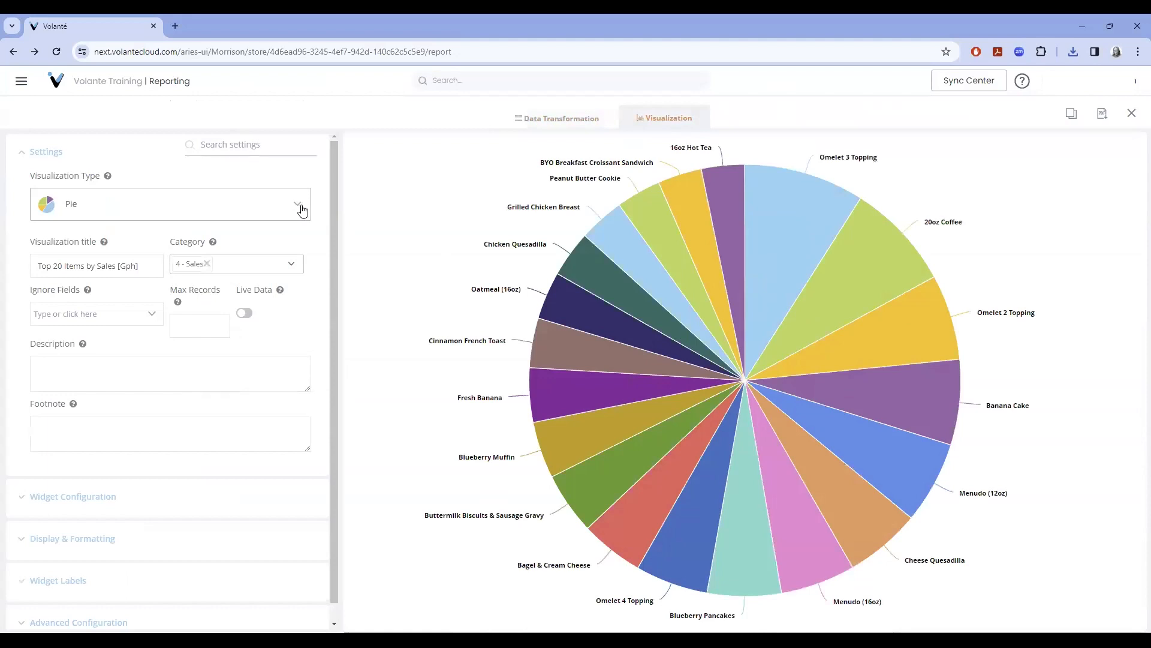
click(298, 209)
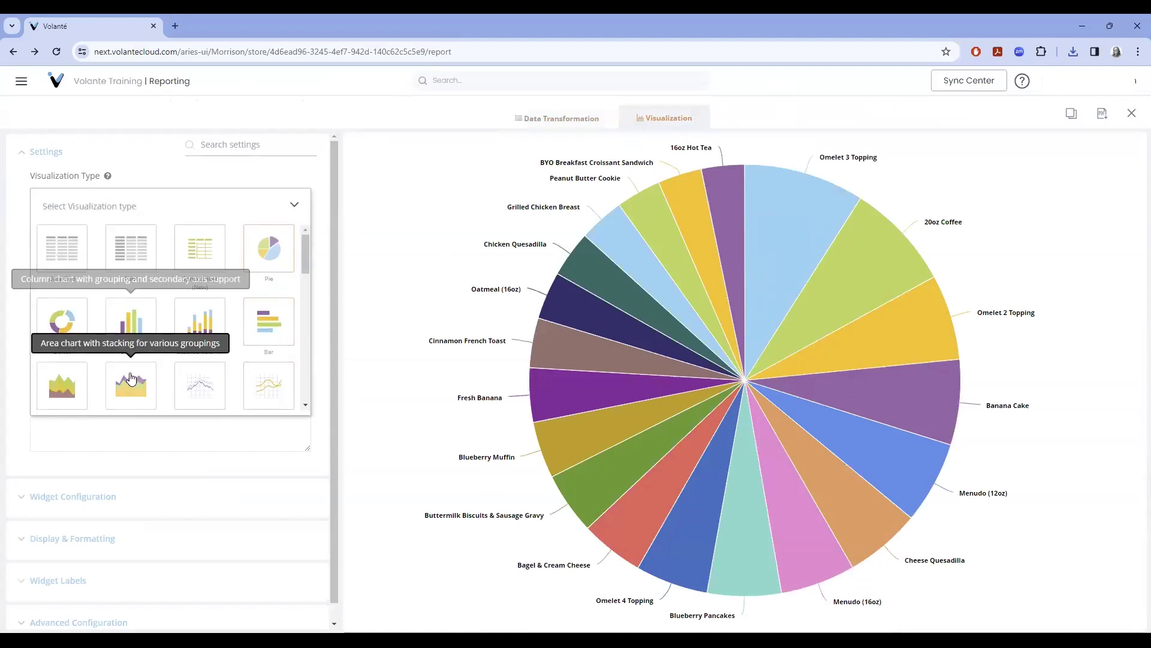
click(127, 330)
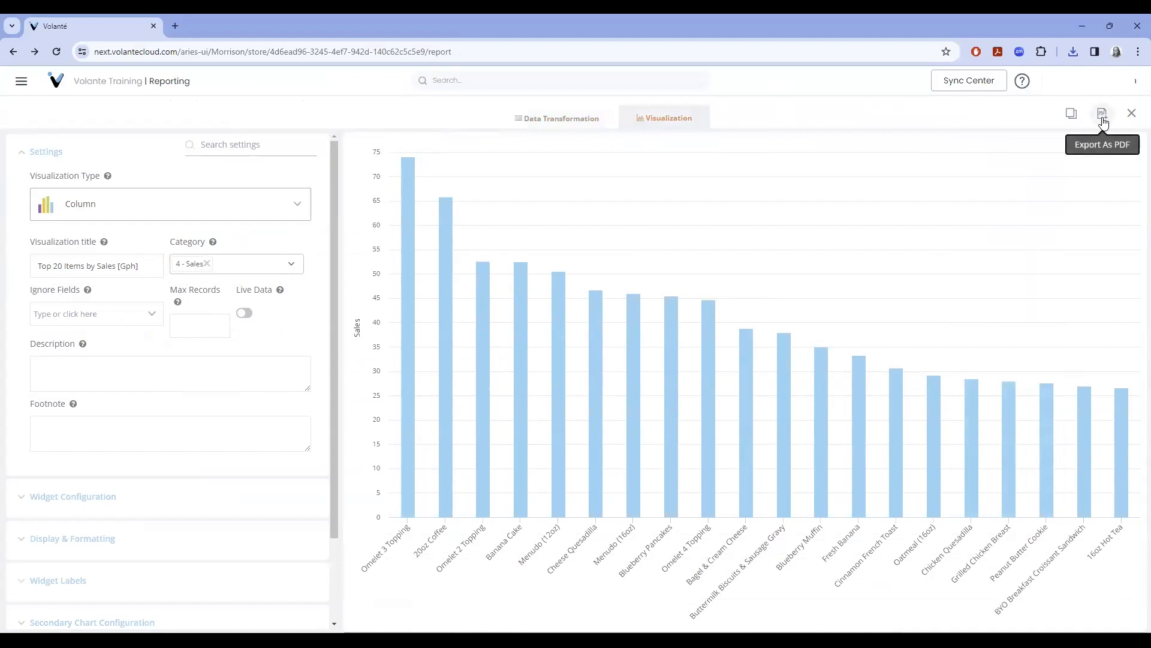
Close the chart editor and start a scheduled report for the At a Glance dashboard.
click(1132, 114)
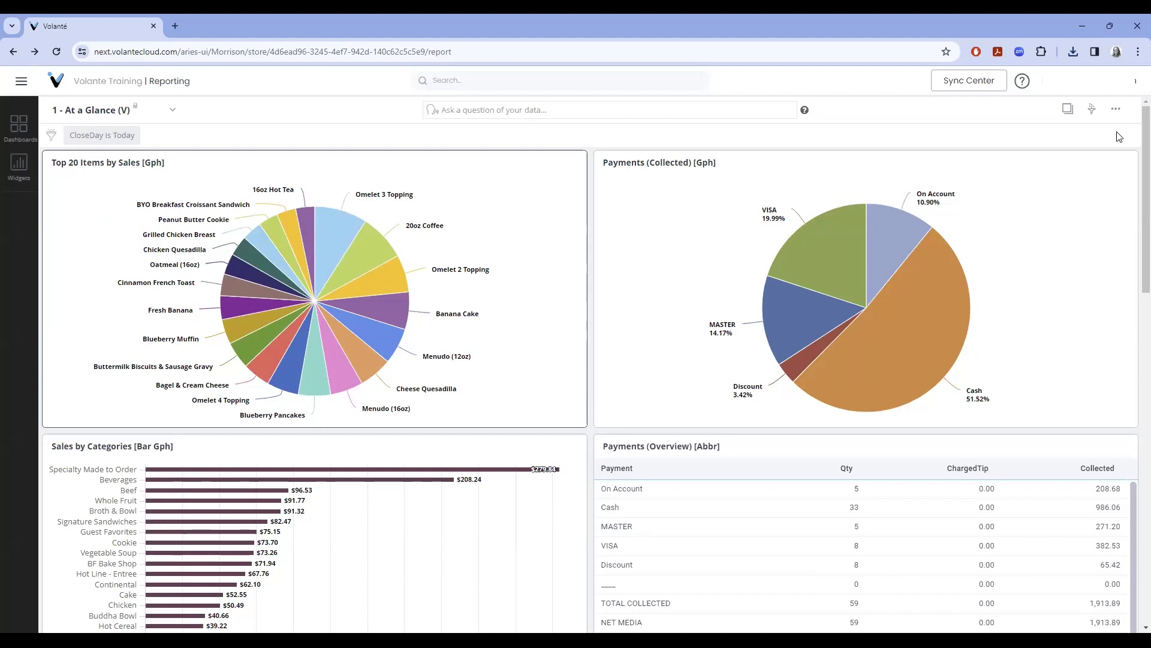
click(1116, 110)
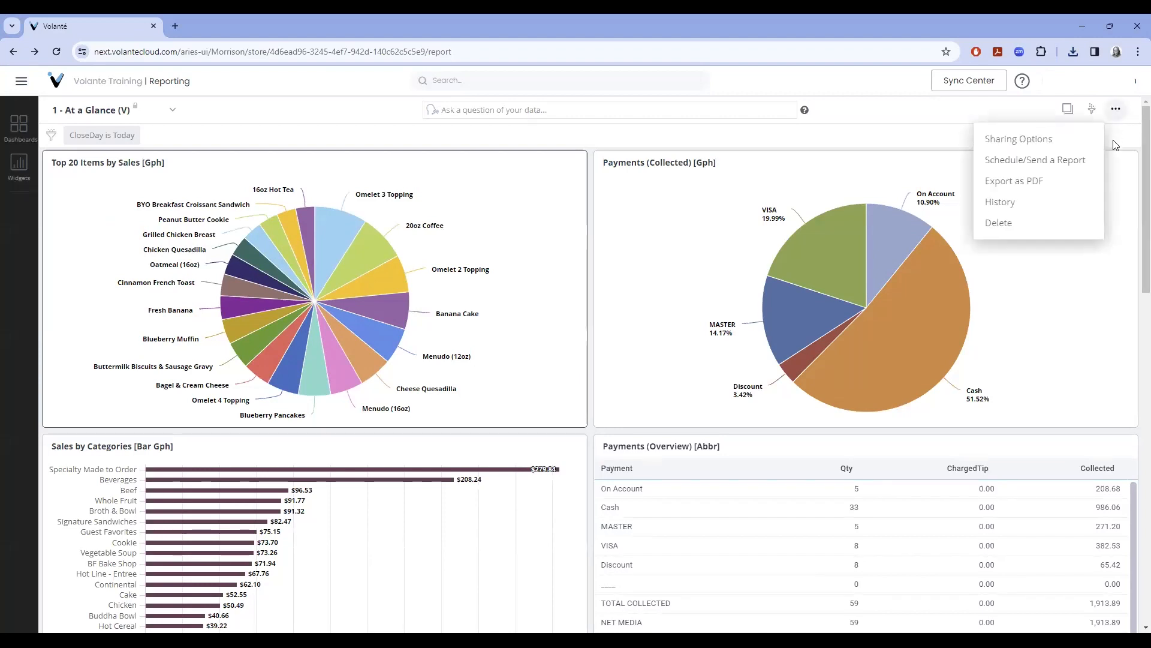
click(1096, 165)
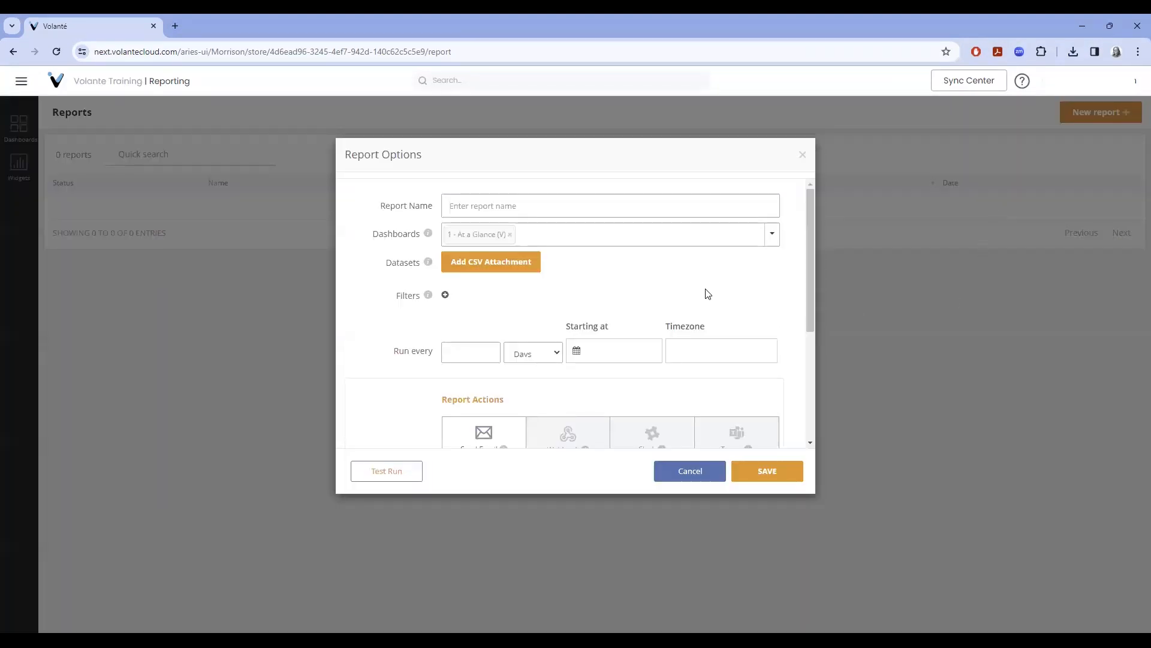
Enter 'At a Glance Dashboard Report' as the report name and leave '1 - At a Glance (V)' as the selected dashboard.
click(539, 214)
text(At a Glance Dashboard Report)
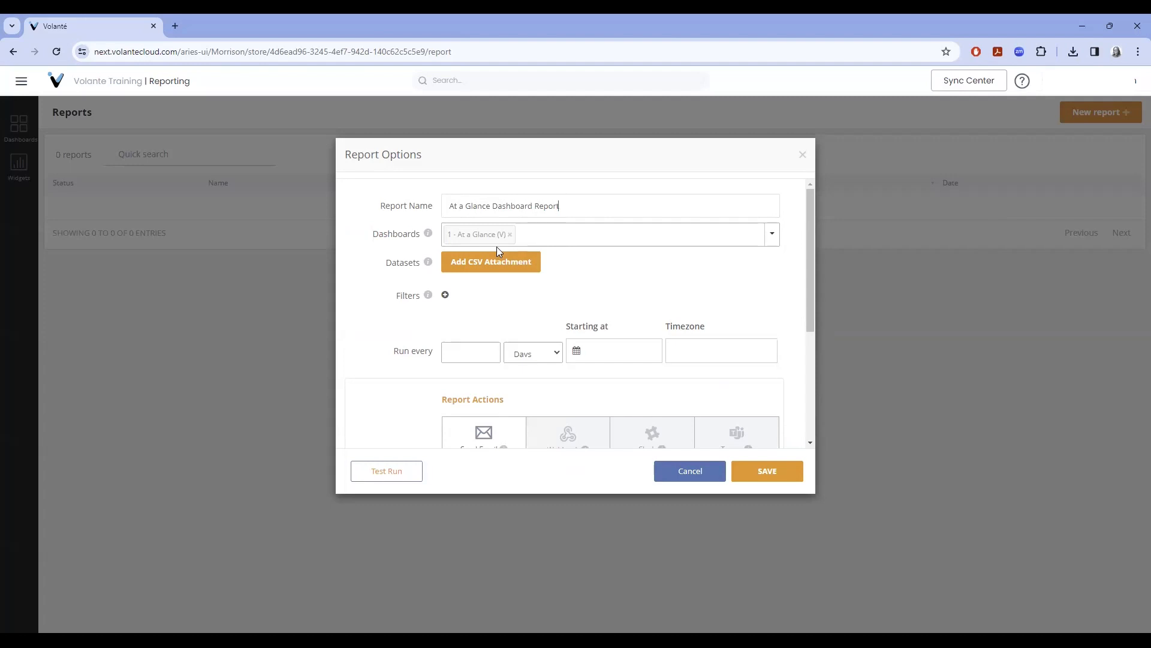
click(775, 237)
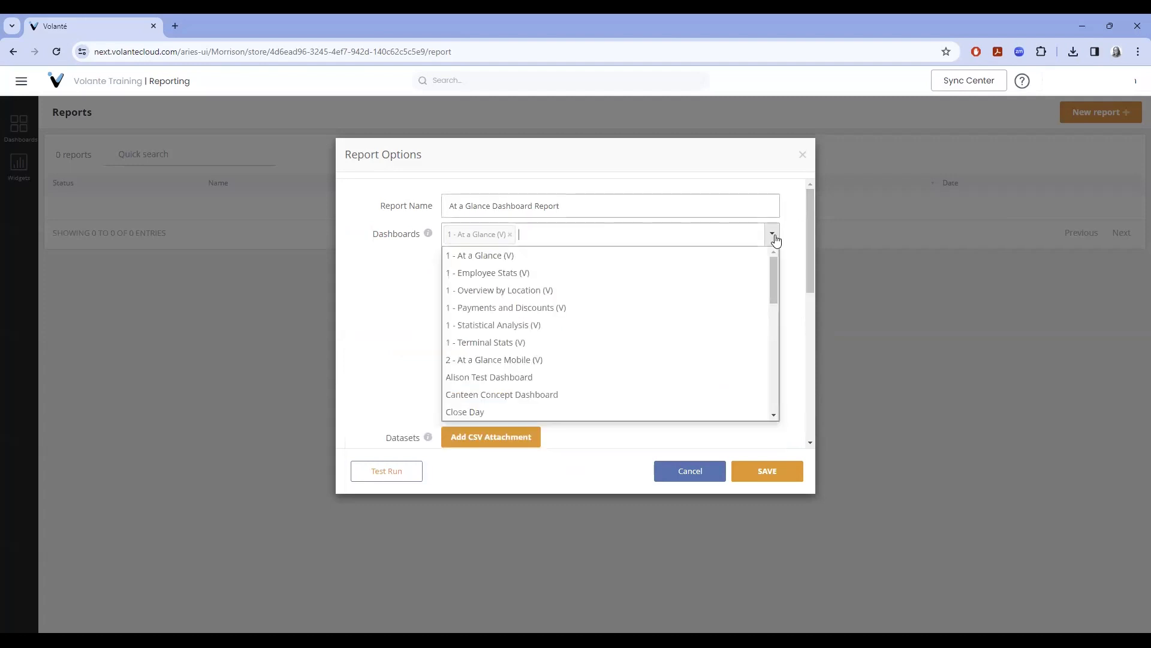
click(407, 310)
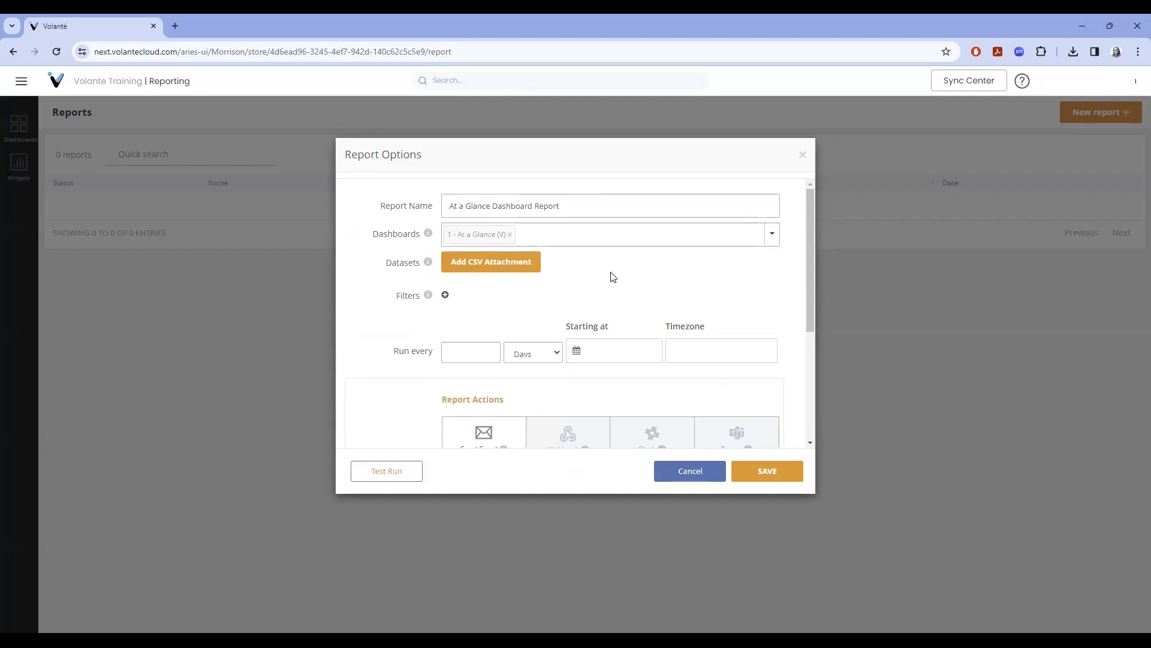
scroll(678, 258, down, 1)
scroll(707, 240, up, 1)
scroll(476, 303, down, 1)
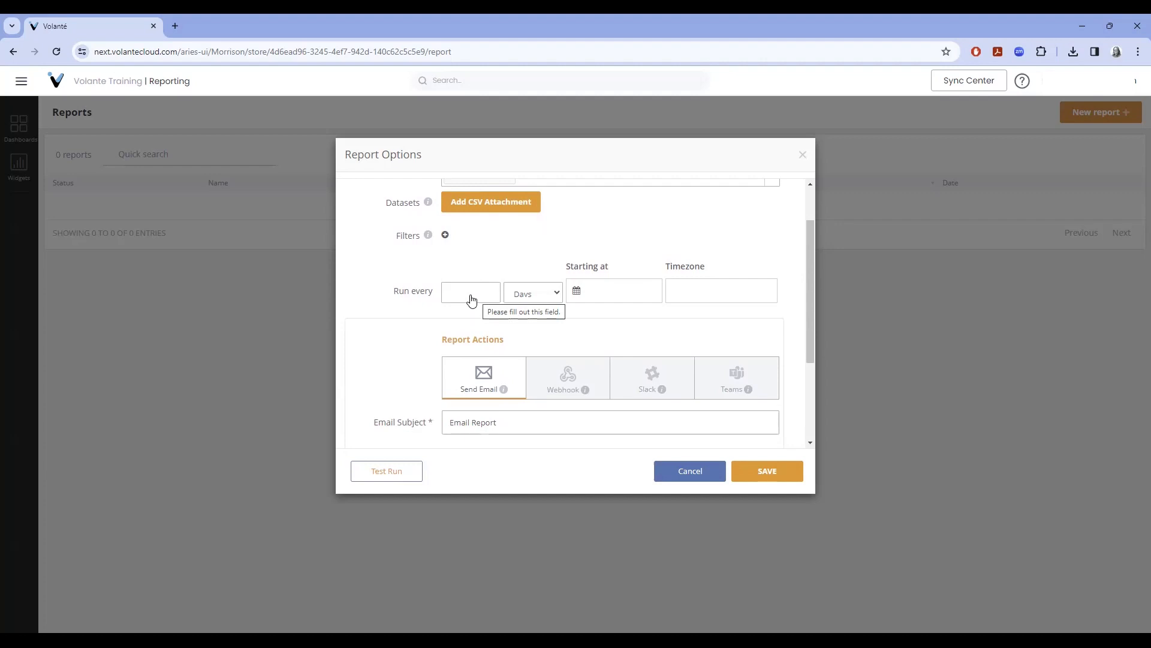
Set the report to repeat every 1 day.
click(555, 294)
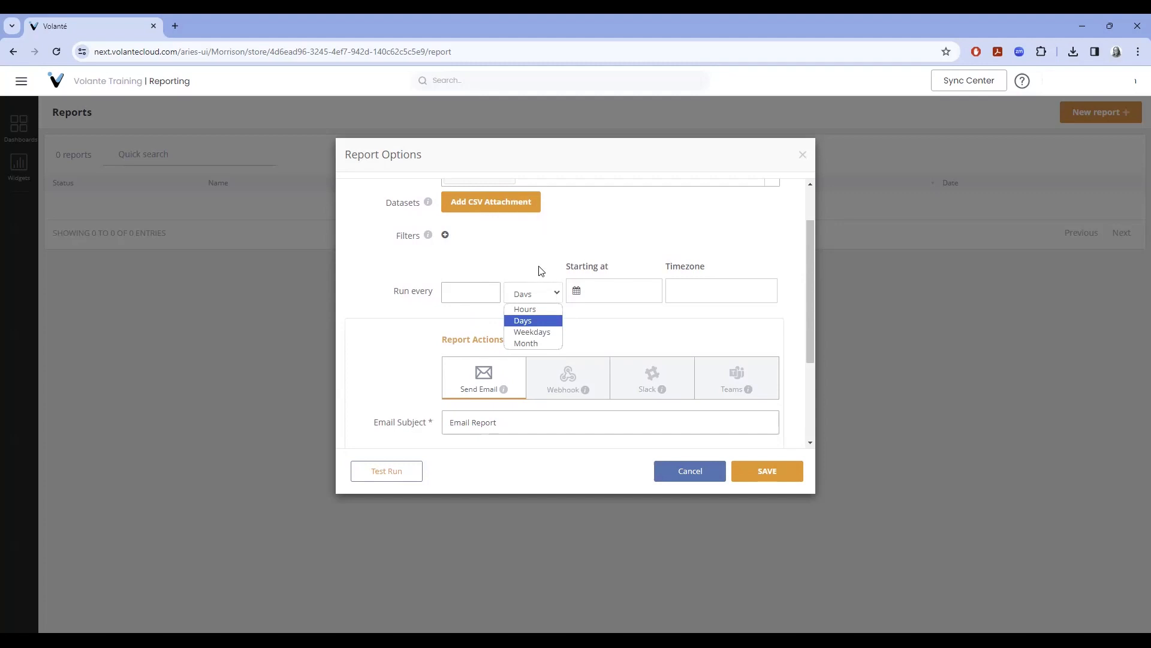
click(527, 321)
click(474, 298)
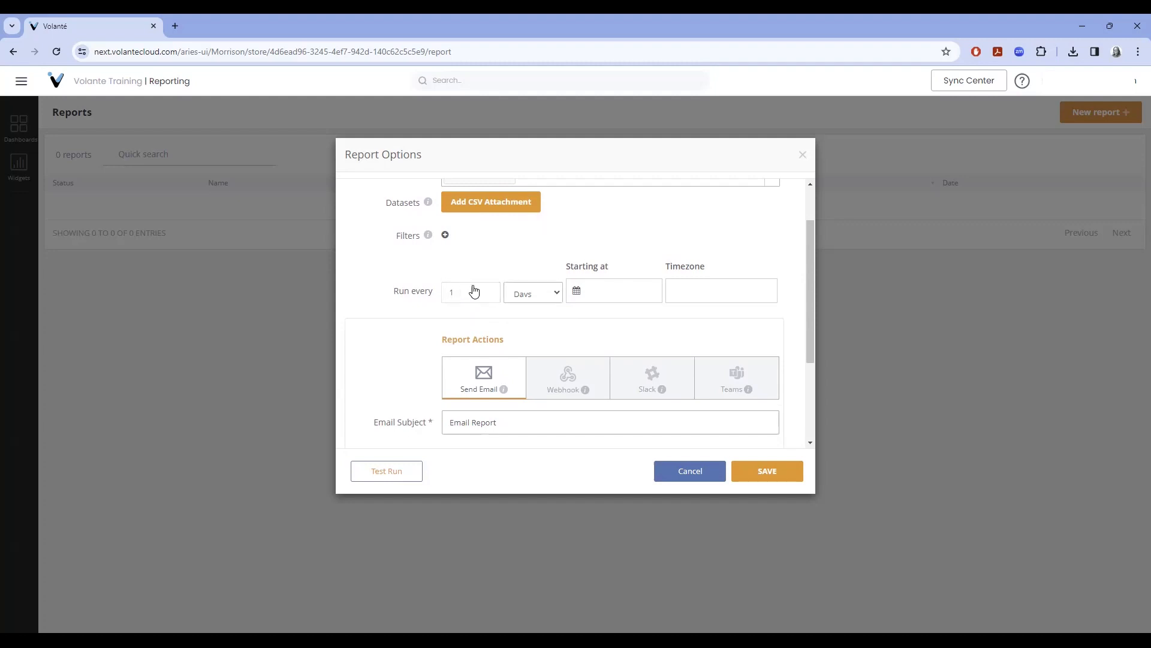
Set the start date and time to 03/20/2024 at 14:30.
click(607, 292)
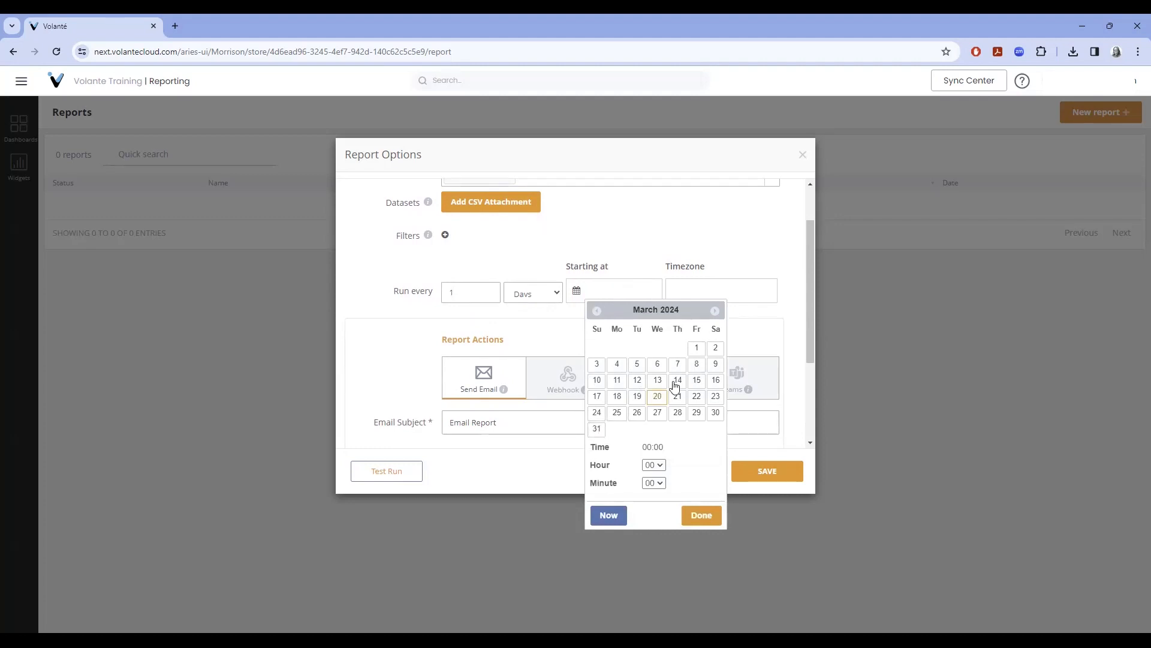
click(658, 401)
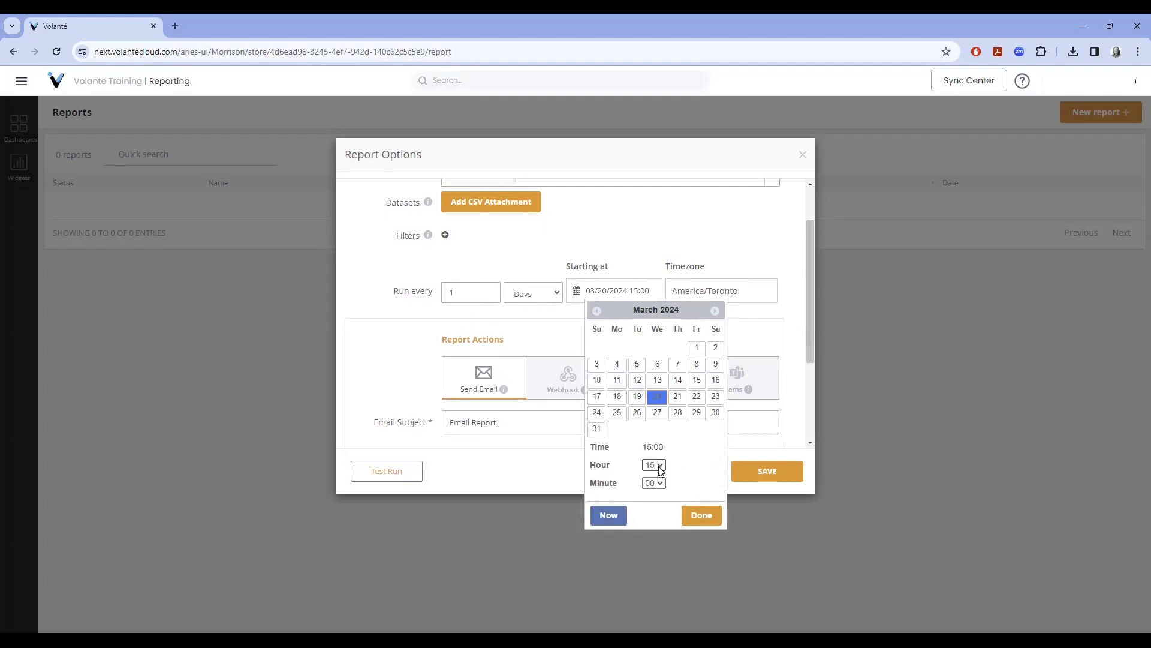
click(660, 466)
click(651, 400)
click(662, 483)
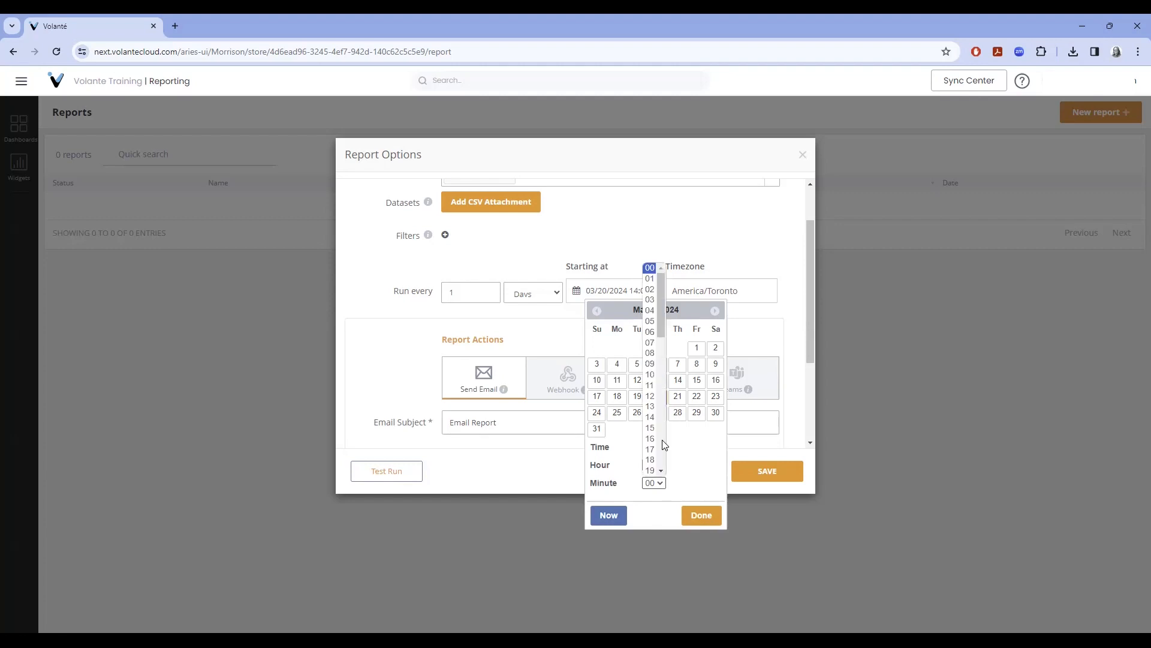
scroll(660, 374, down, 5)
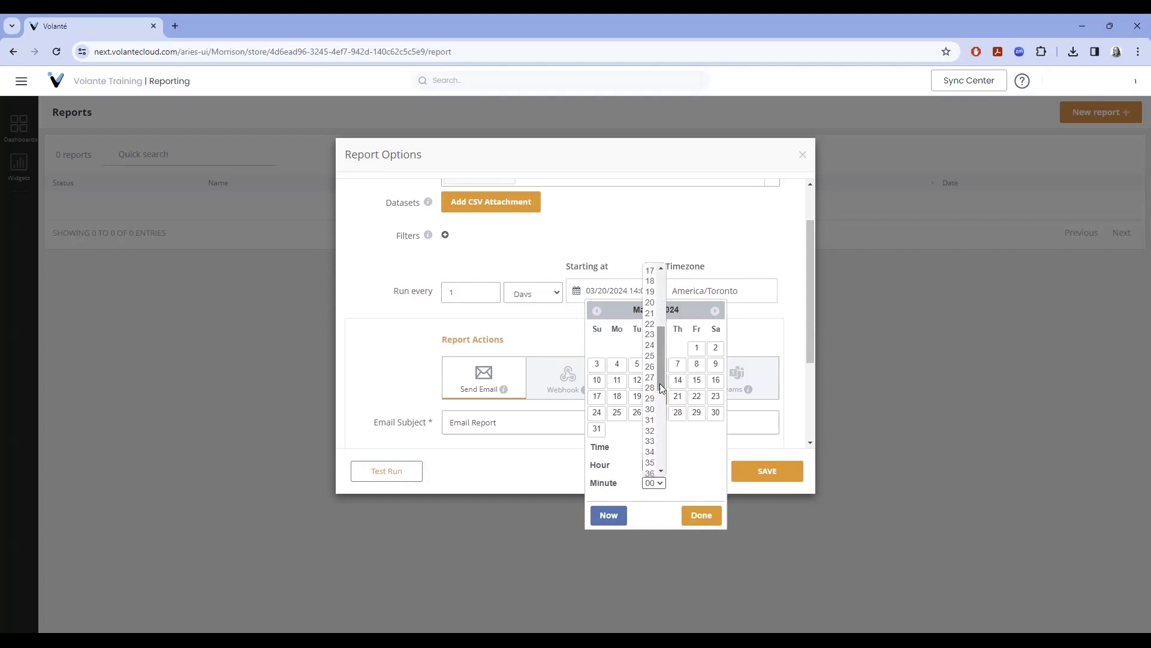
click(654, 411)
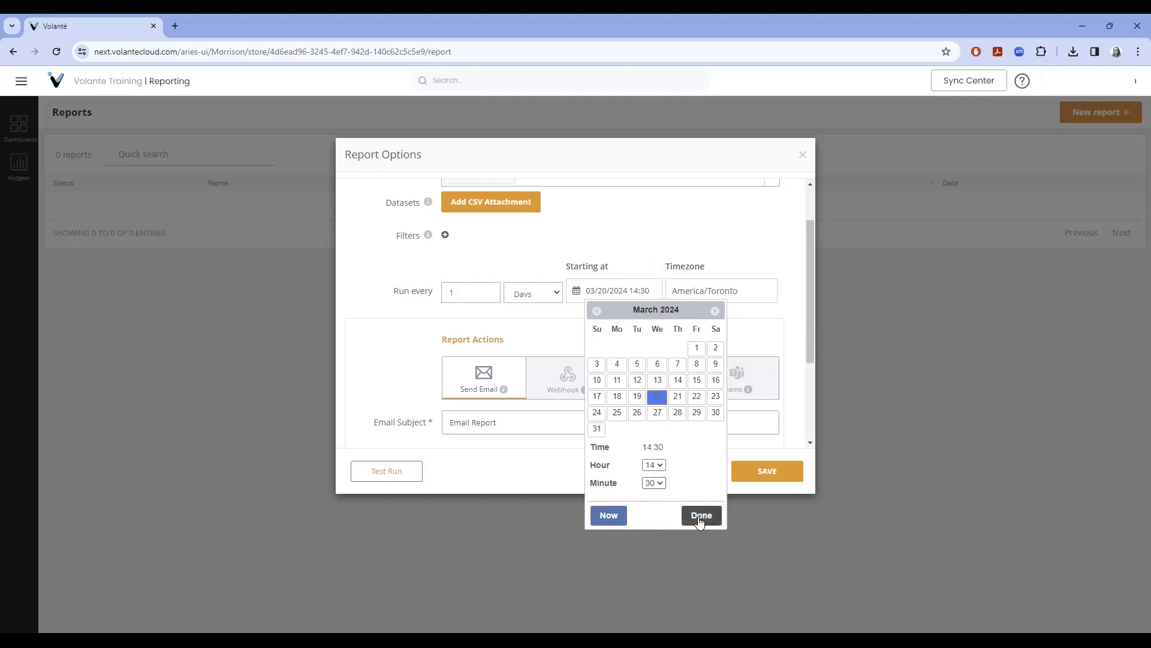
click(702, 517)
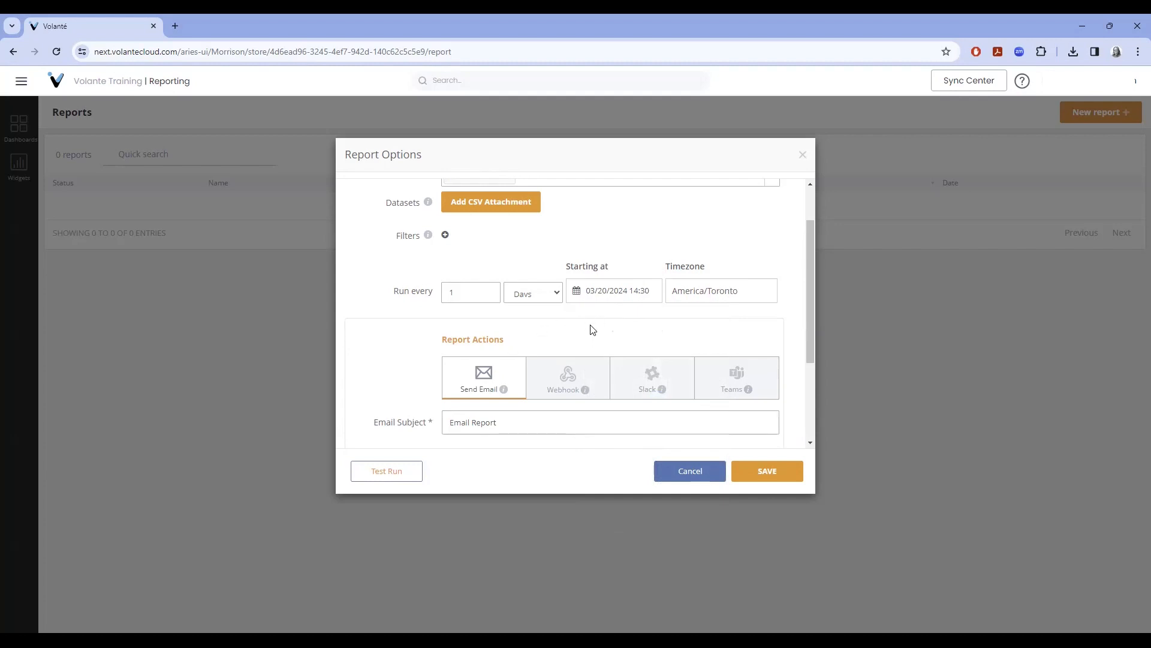
Replace the email subject with 'At a Glance Dashboard Report' and enter the recipient's e-mail address.
scroll(445, 370, down, 1)
scroll(527, 372, up, 2)
scroll(510, 359, down, 3)
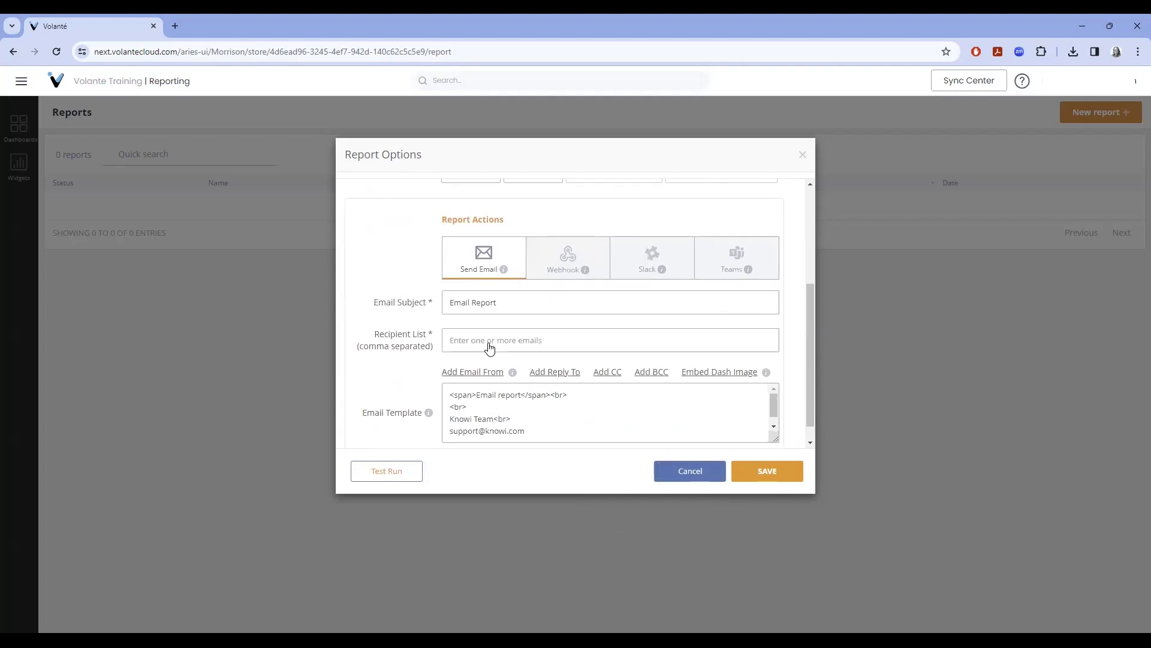
click(512, 304)
triple_click(517, 303)
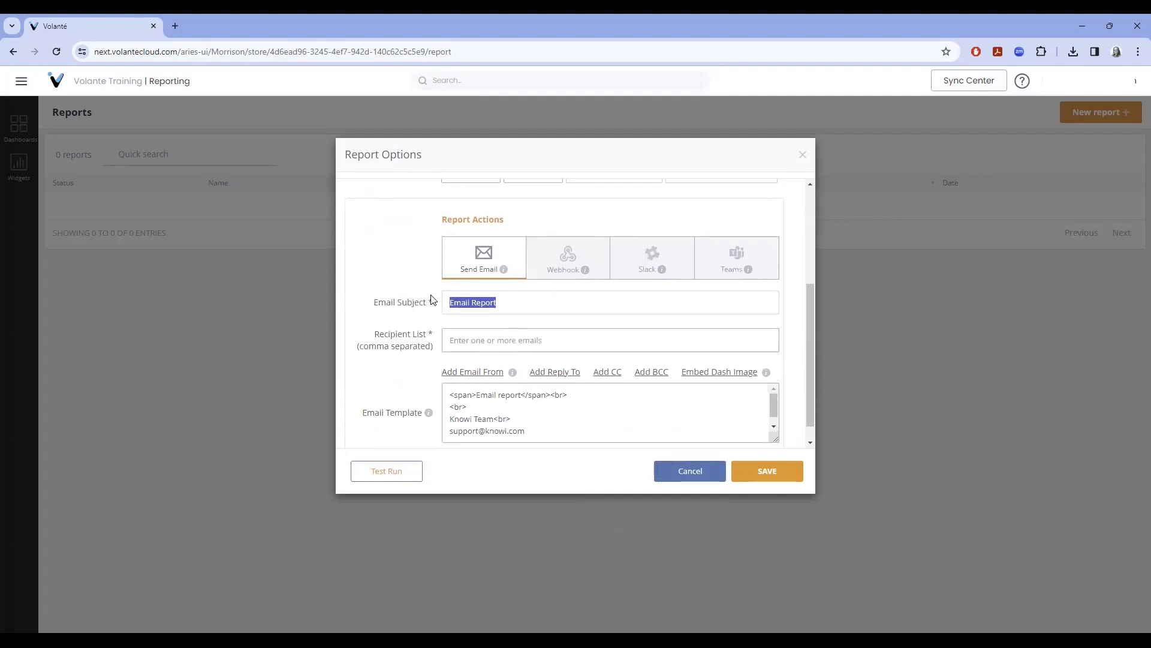
text(At a Glance Dashoa)
key(BackSpace)
key(BackSpace)
text(board Report)
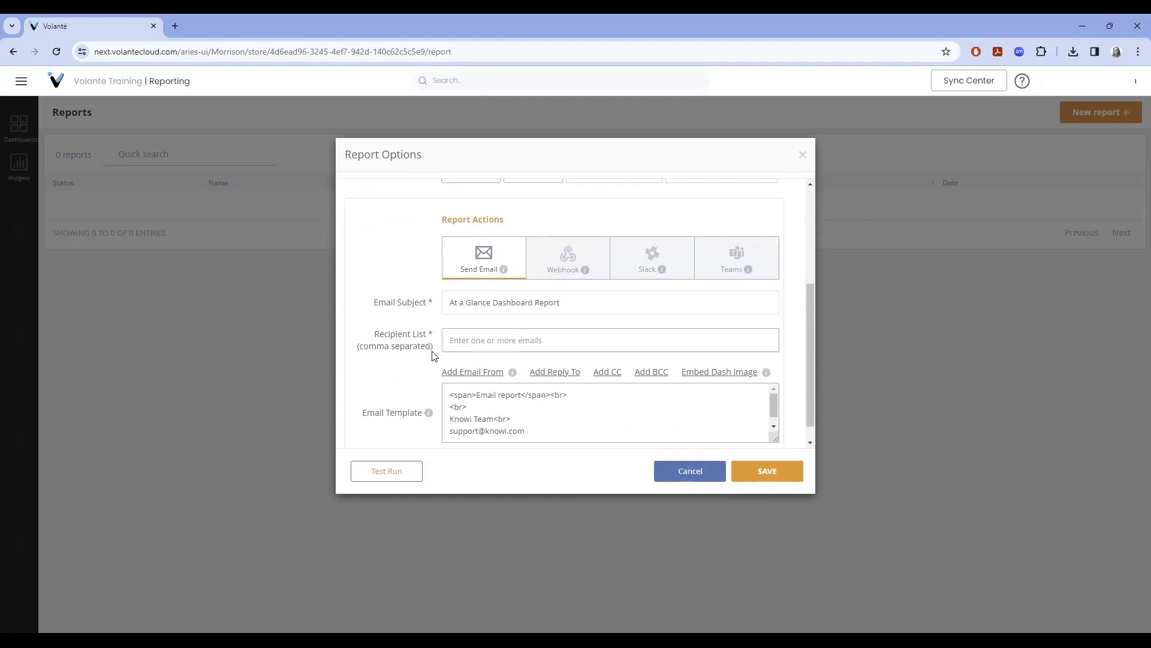
click(478, 346)
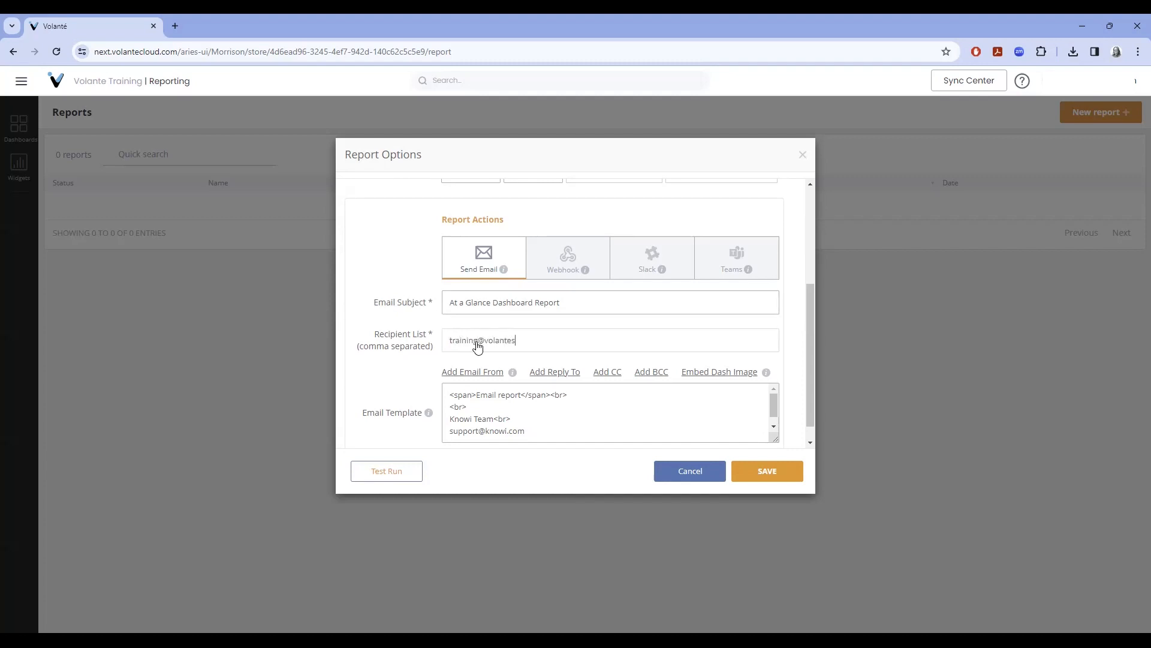
Send a test run and check that the email arrives with 1AtaGlanceV.pdf attached.
click(398, 473)
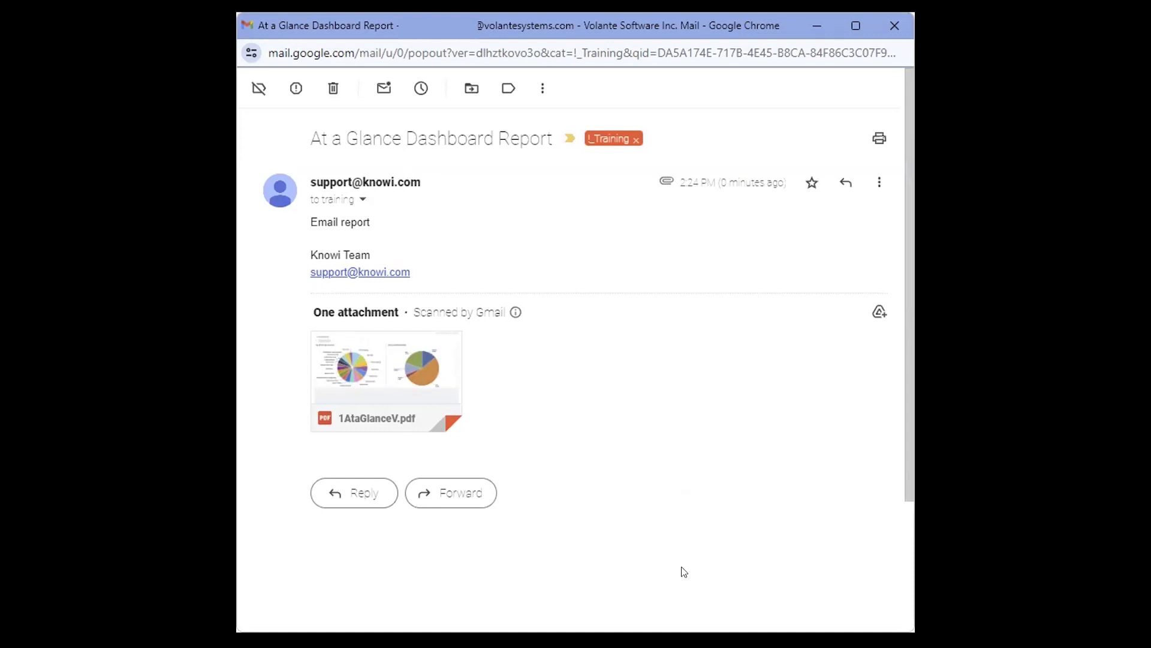
mouse_move(375, 380)
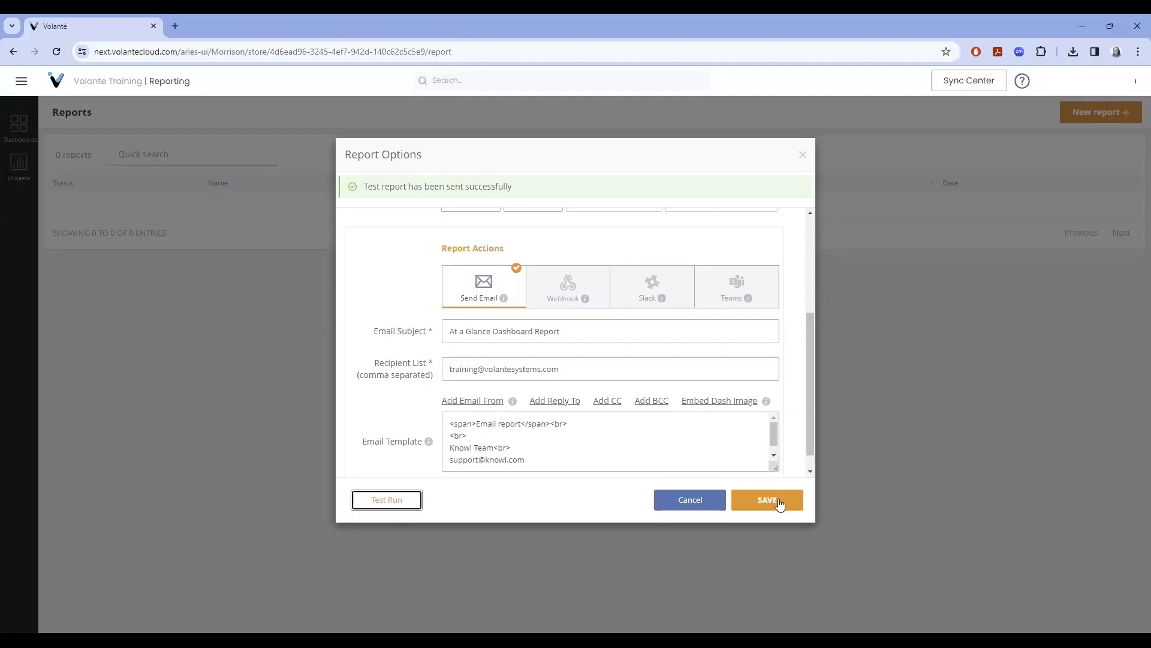
Save the scheduled report, then highlight the Gmail message's 2:30 PM arrival time and subject line.
click(780, 505)
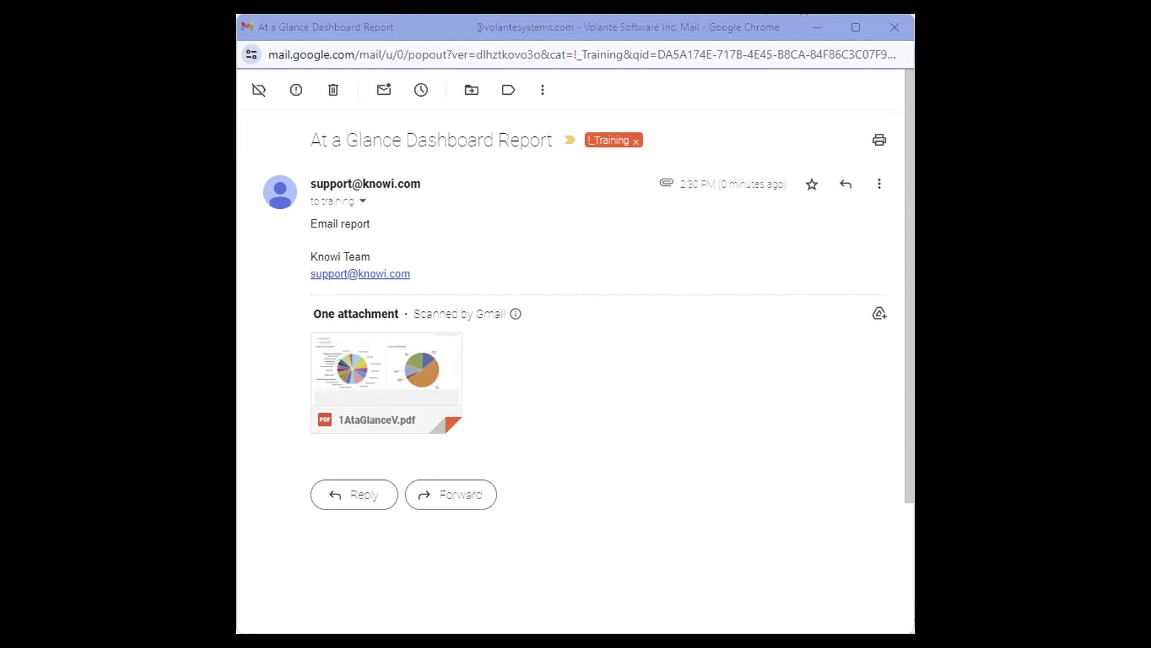
drag(680, 184, 786, 185)
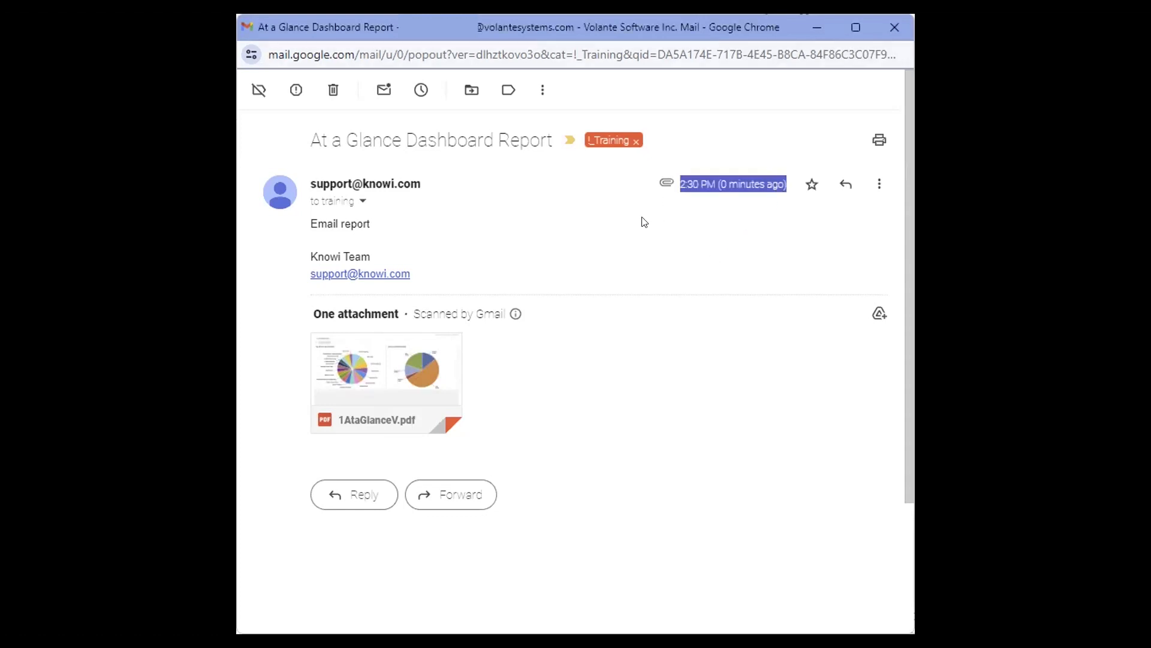
drag(312, 140, 545, 142)
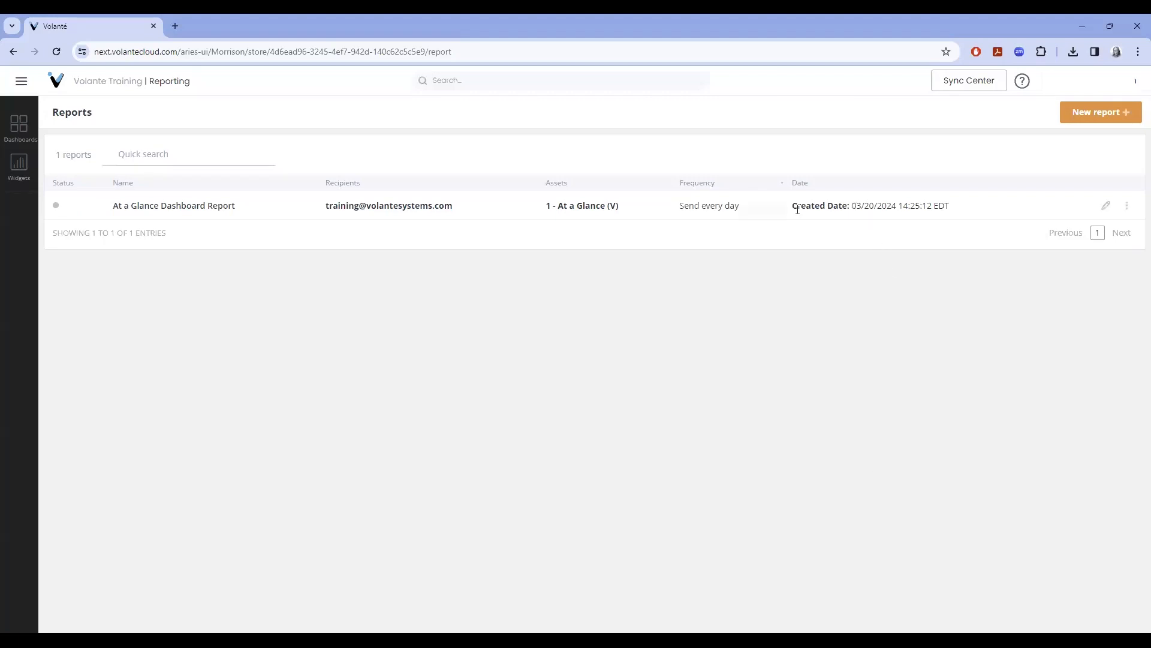
Open the report for editing, add a second recipient's e-mail address, then cancel without saving.
click(1107, 206)
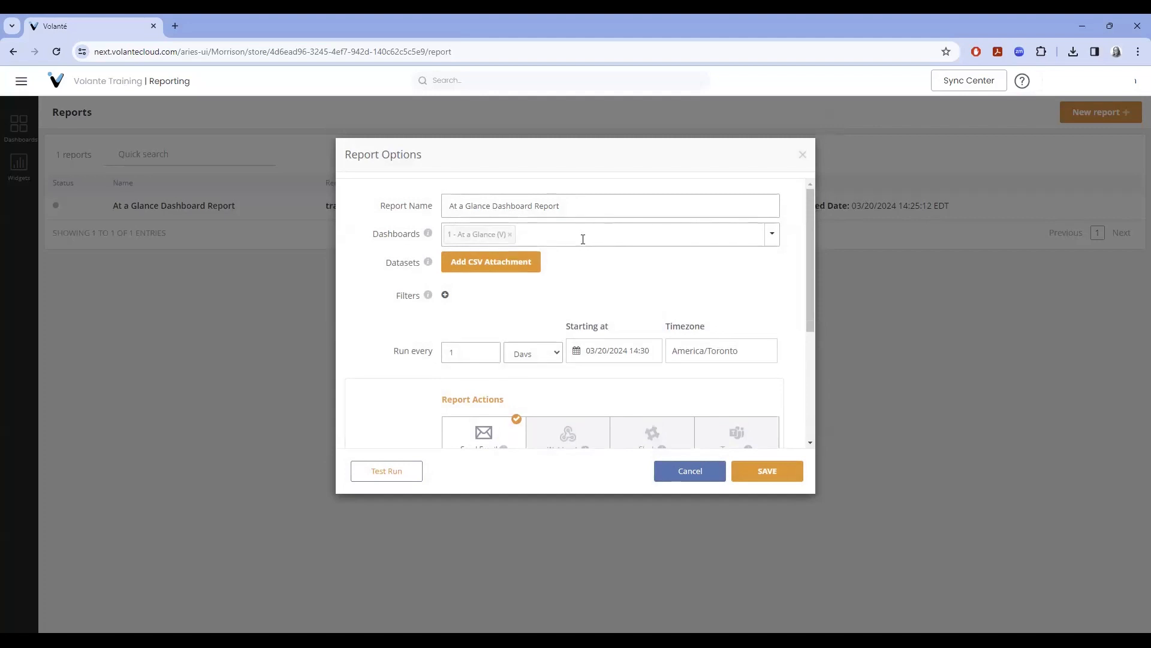
scroll(586, 216, down, 3)
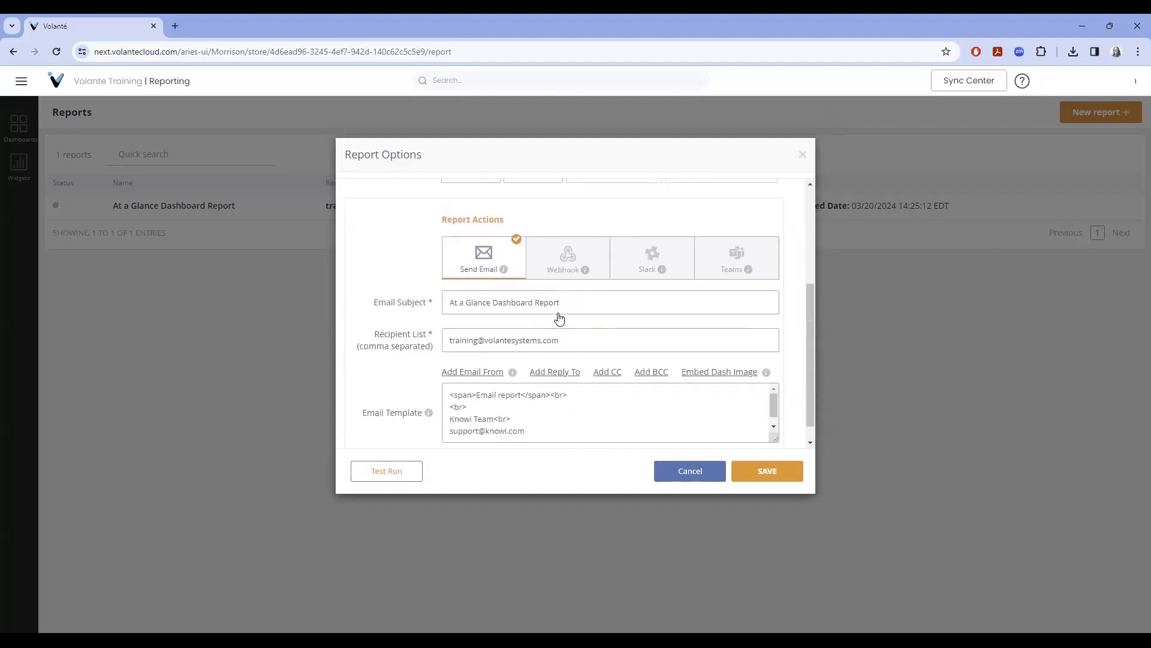
scroll(586, 316, up, 1)
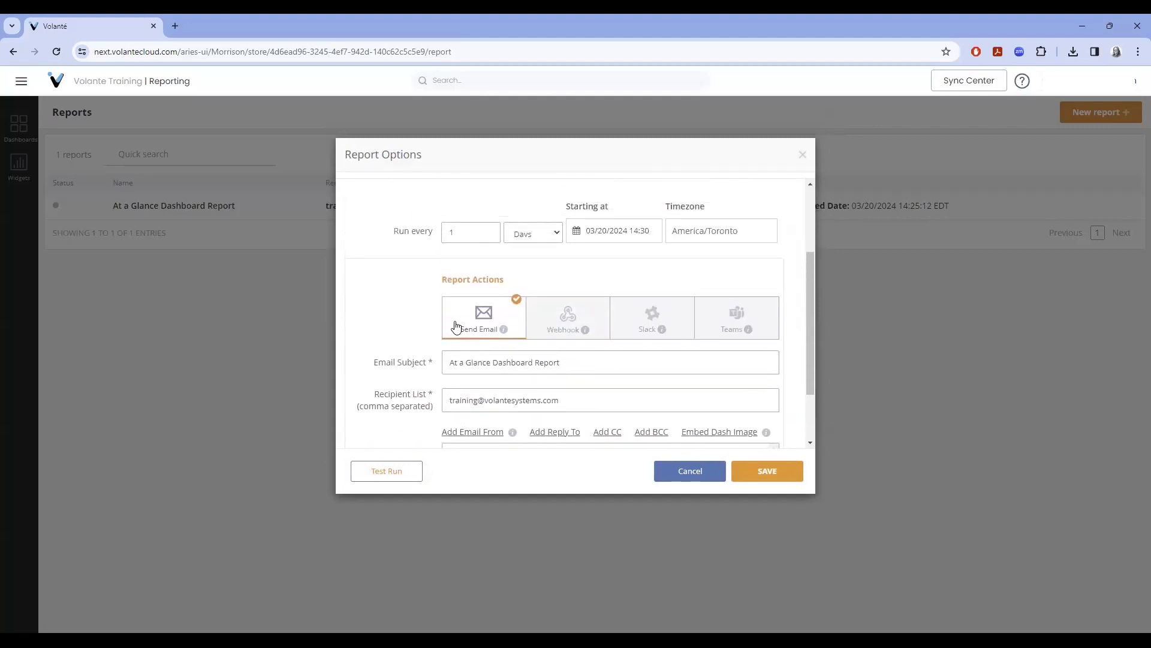
scroll(463, 329, down, 1)
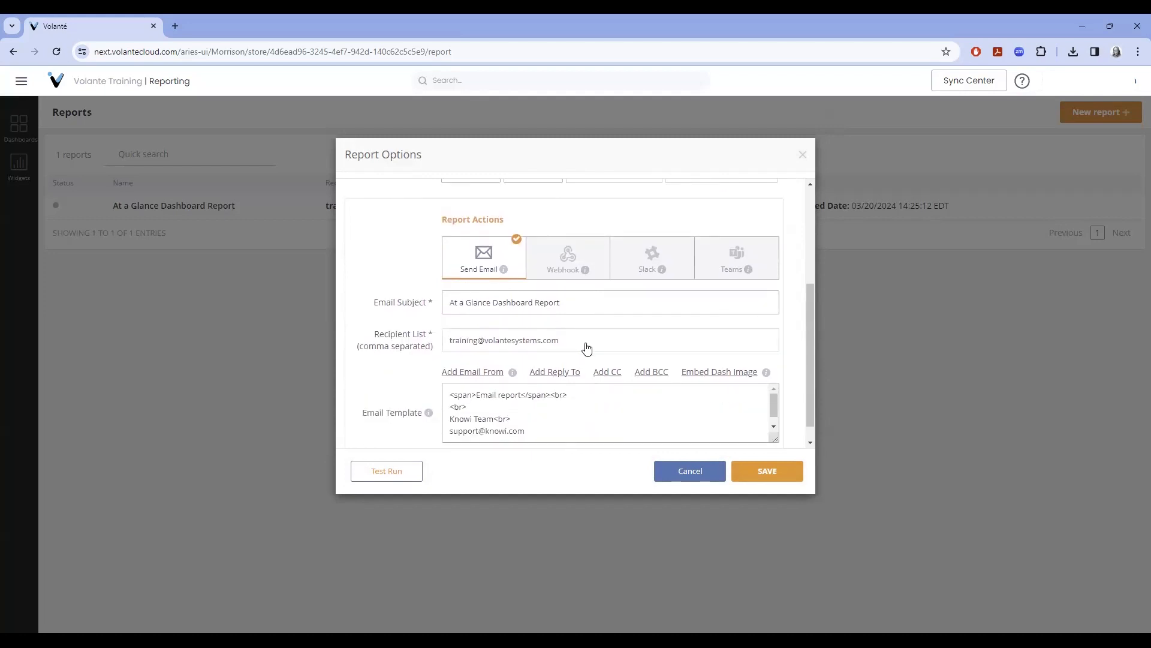
click(666, 471)
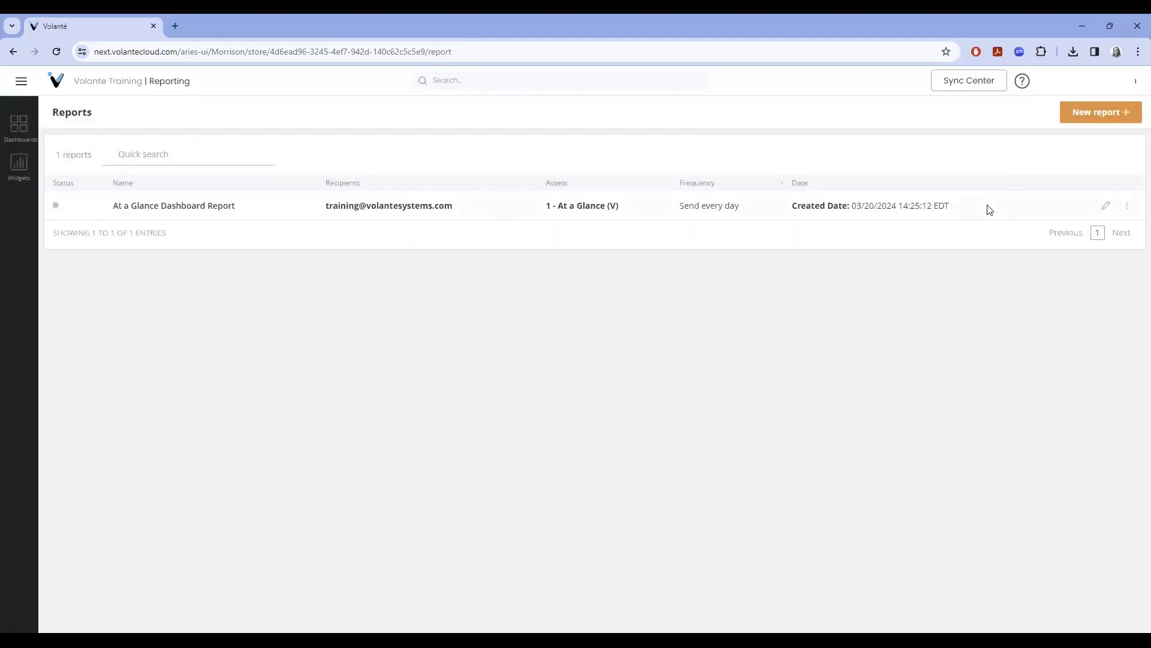
Pause the At a Glance Dashboard Report from its ⋮ menu and confirm the pause.
click(1129, 208)
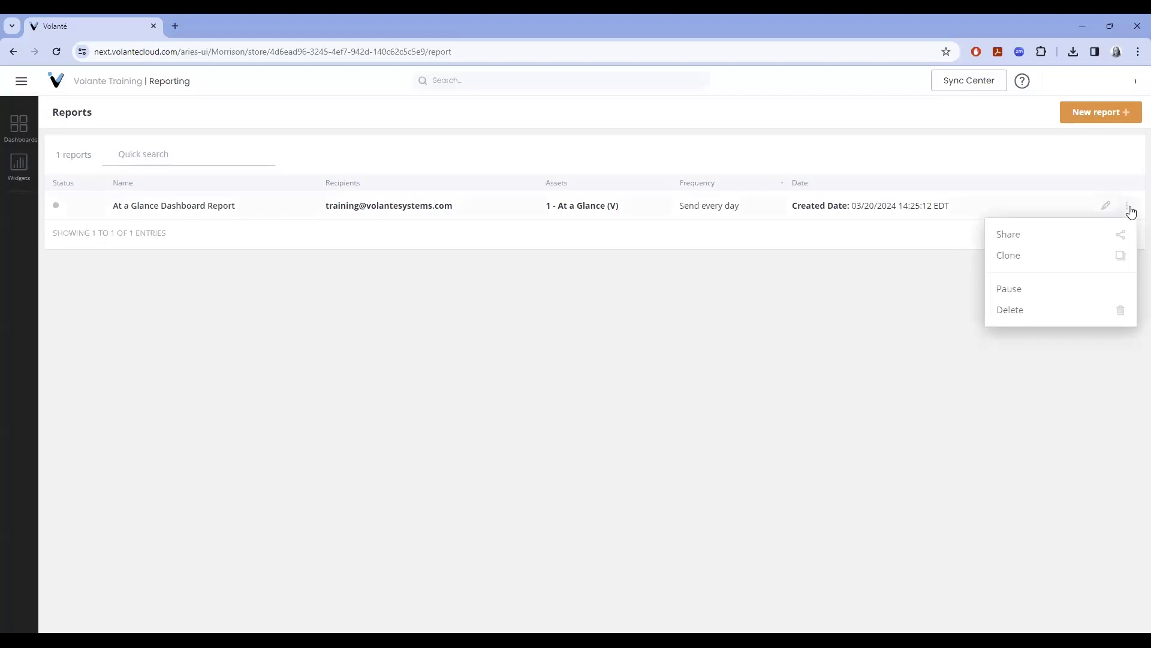
click(1059, 299)
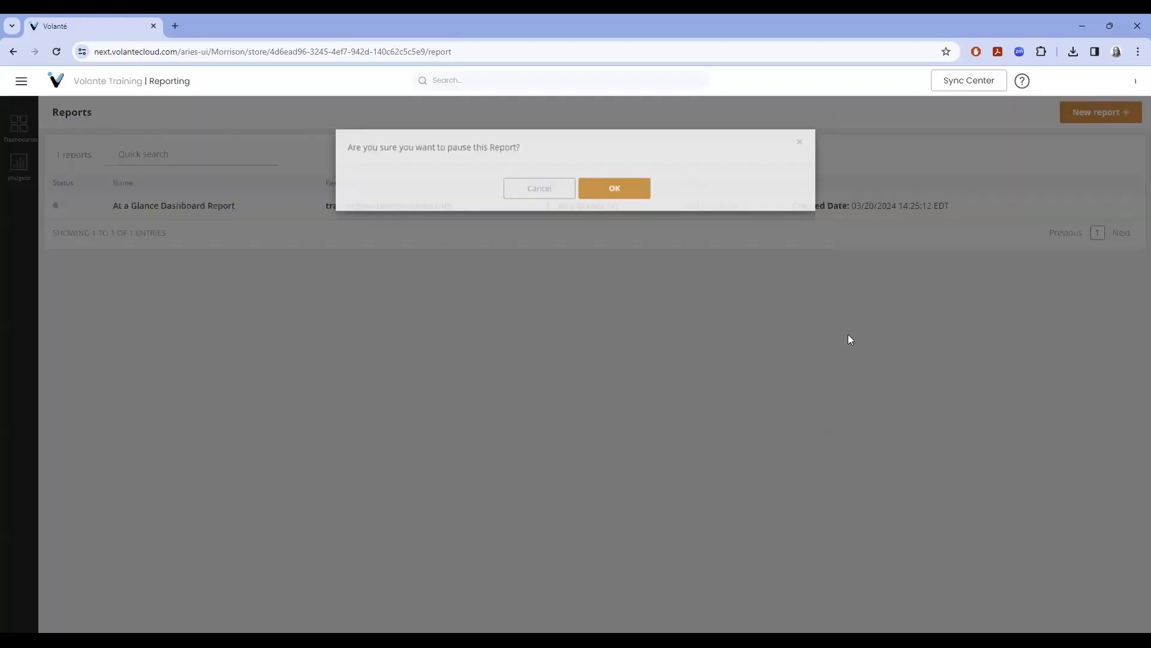
click(629, 210)
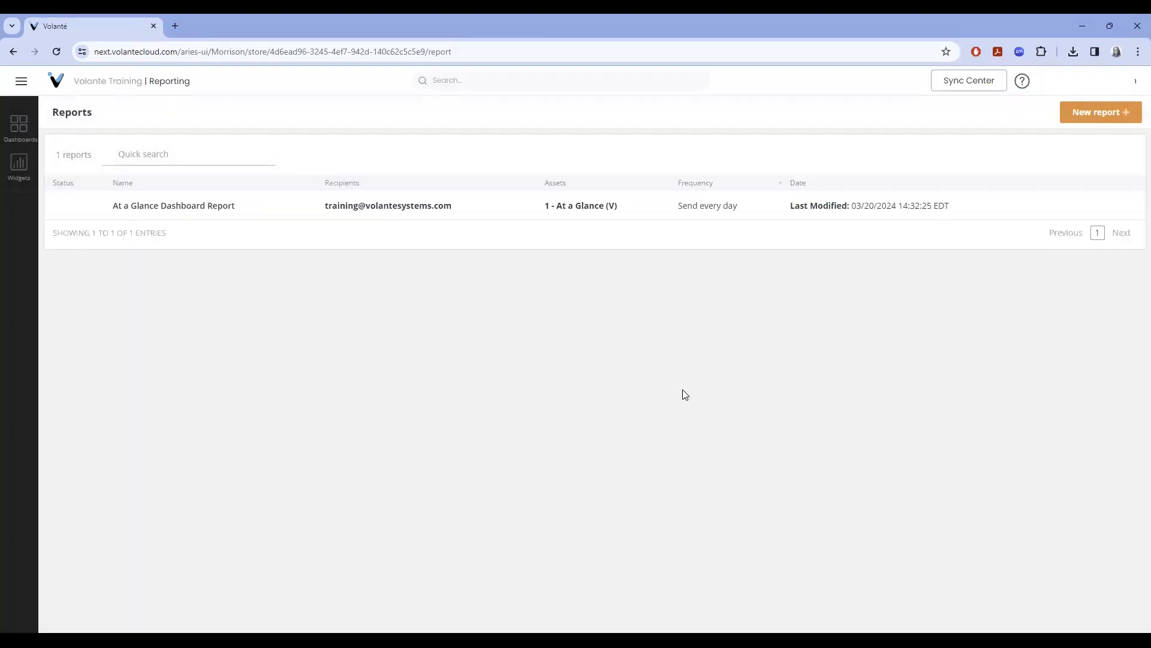
Open '1 - At a Glance (V)' from the Dashboards sidebar list.
click(19, 124)
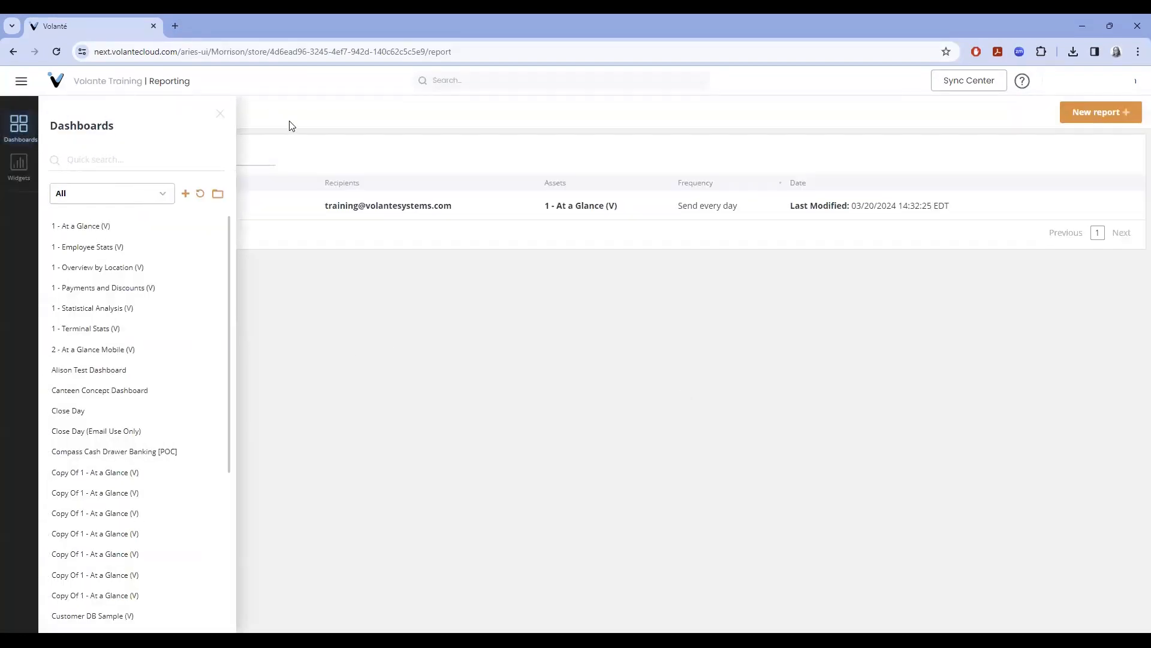
click(111, 226)
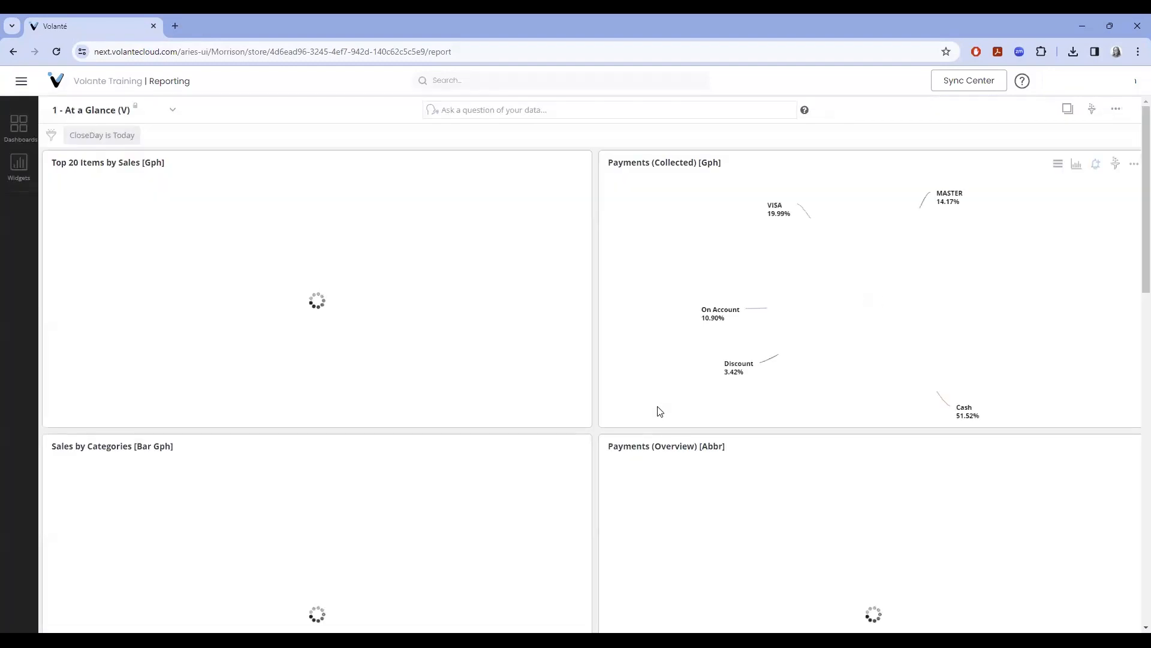